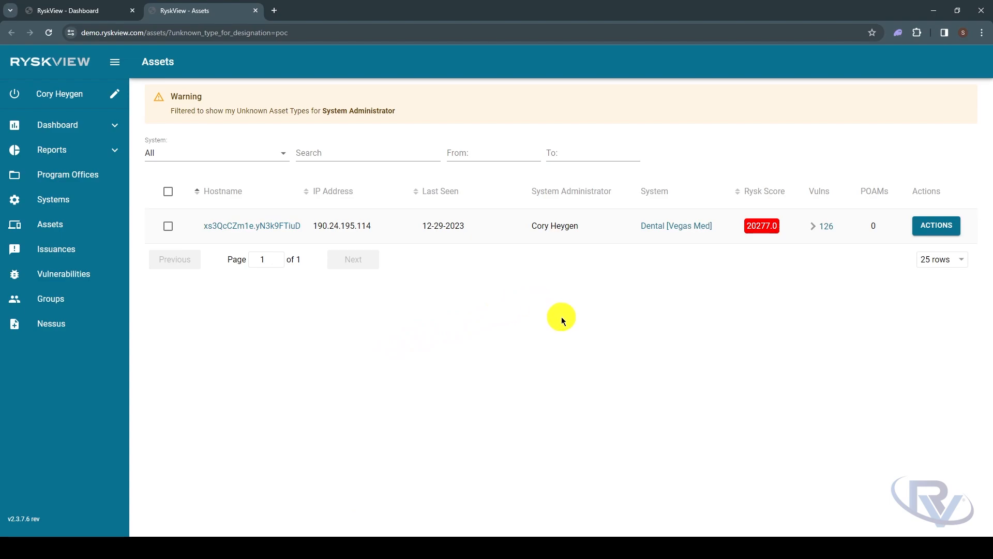
Save the unknown asset with the asset type Medical Devices - Device, and return to a refreshed dashboard
click(935, 227)
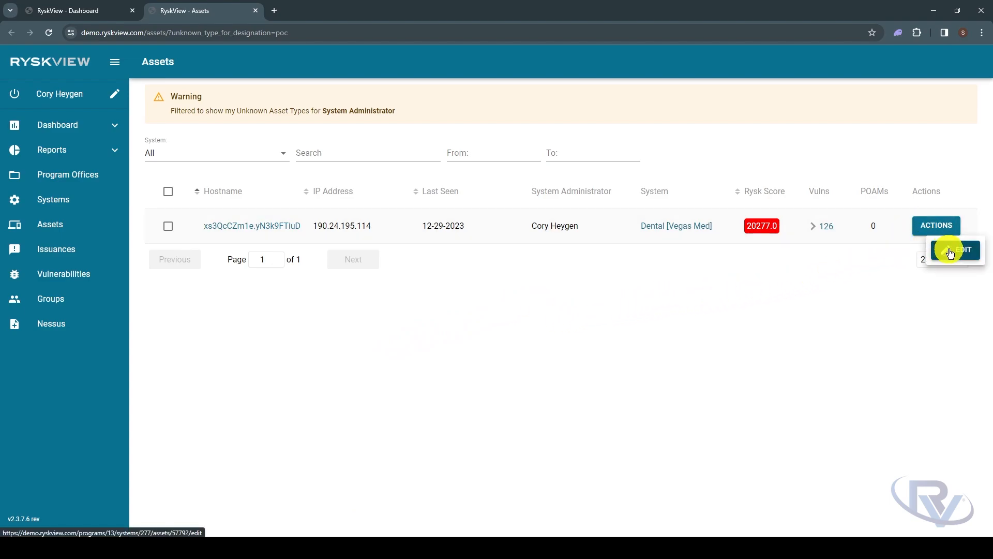
click(949, 249)
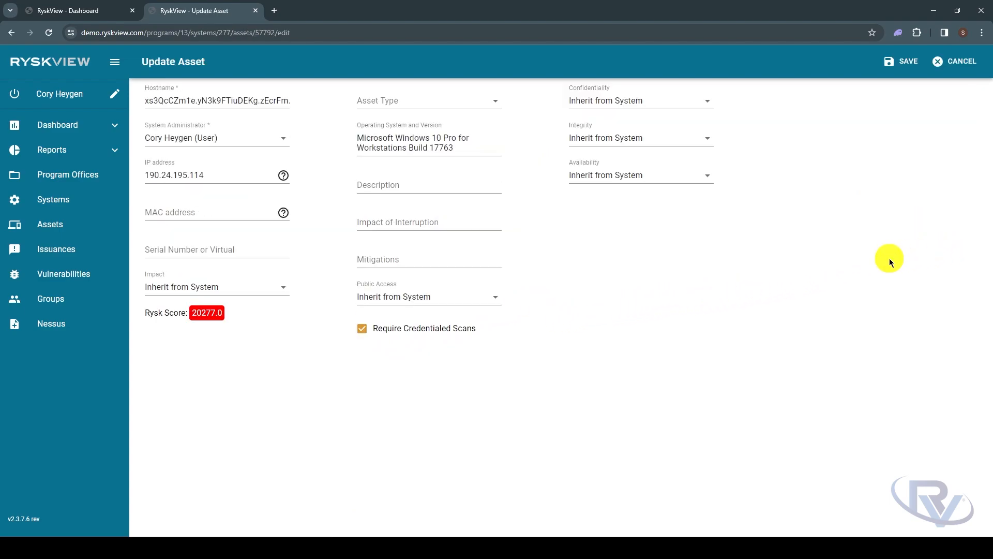
click(494, 100)
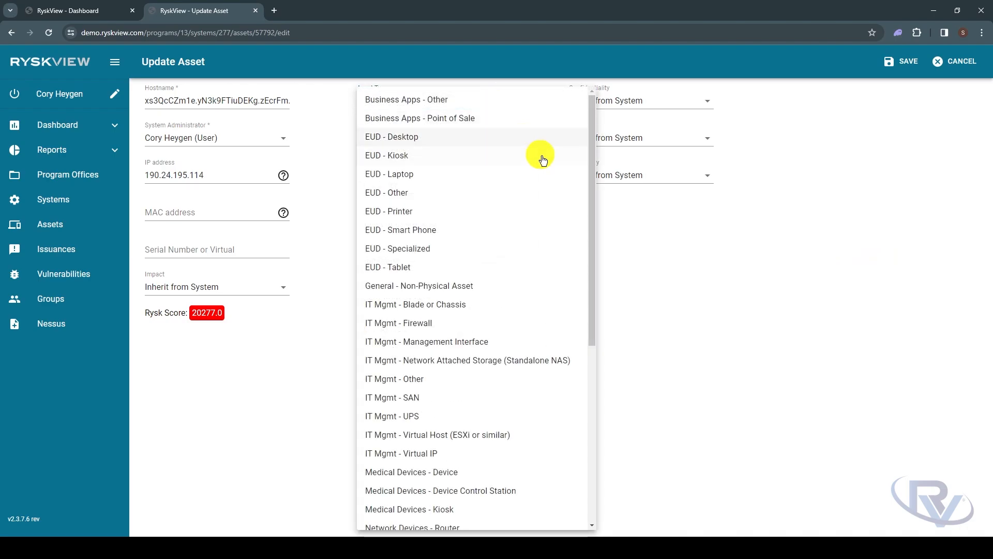
drag(591, 189, 595, 330)
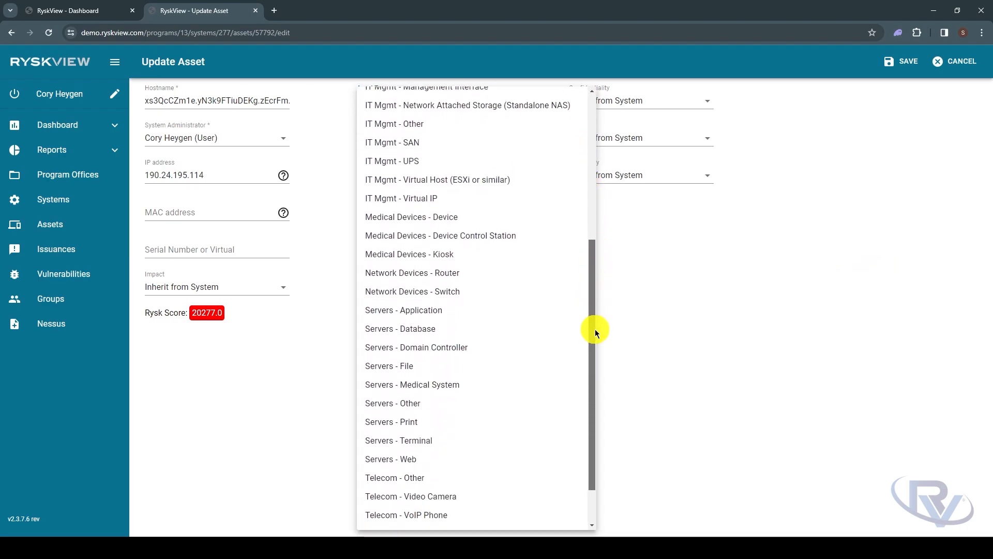
click(445, 218)
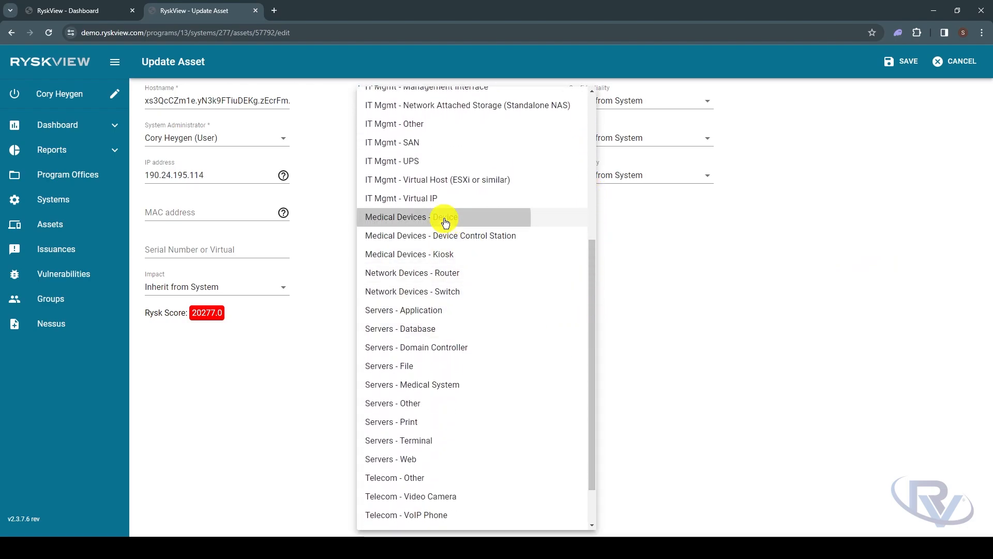
click(906, 63)
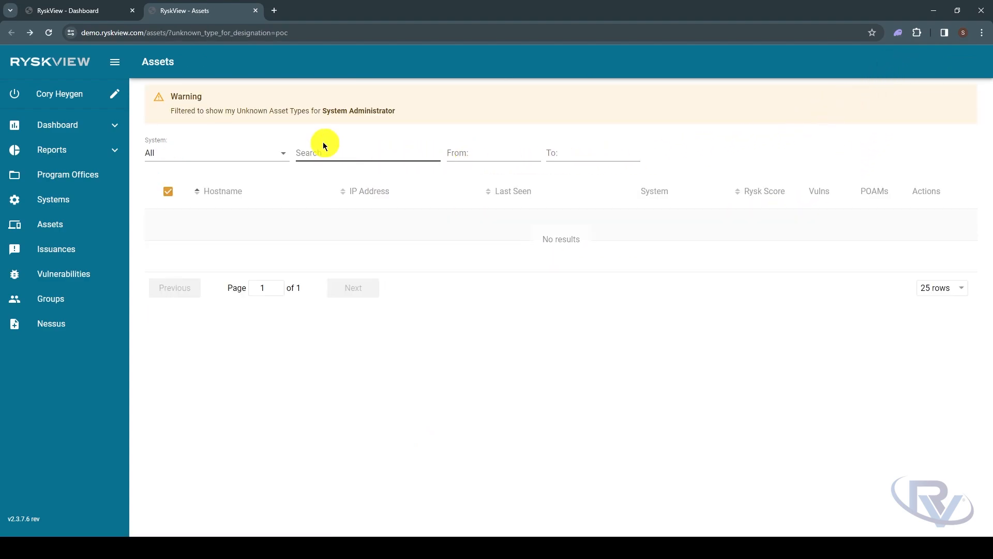
click(256, 10)
click(49, 32)
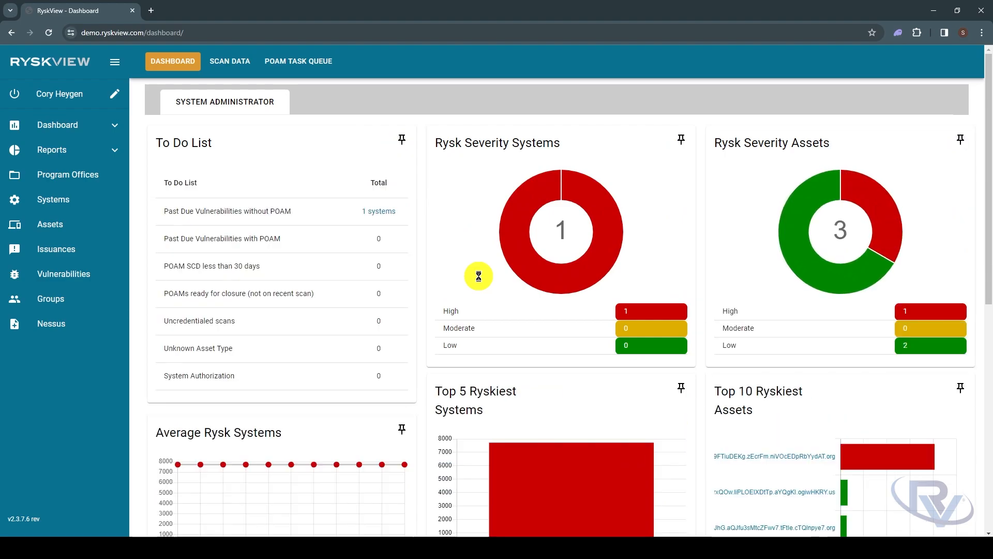
Review the details of the Dental system's Medical Devices - Device asset under Past Due Vulnerabilities without POAM, and close them
click(374, 212)
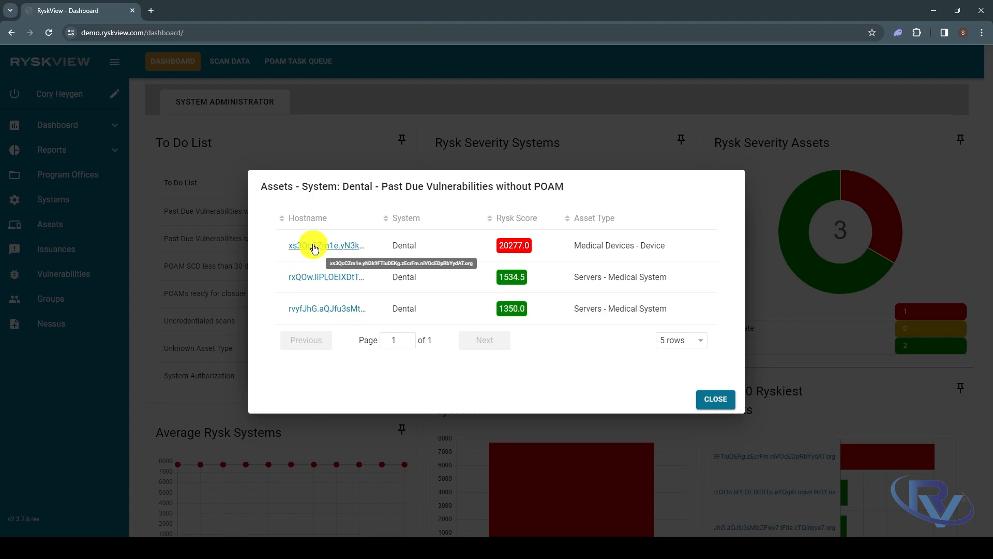
click(314, 247)
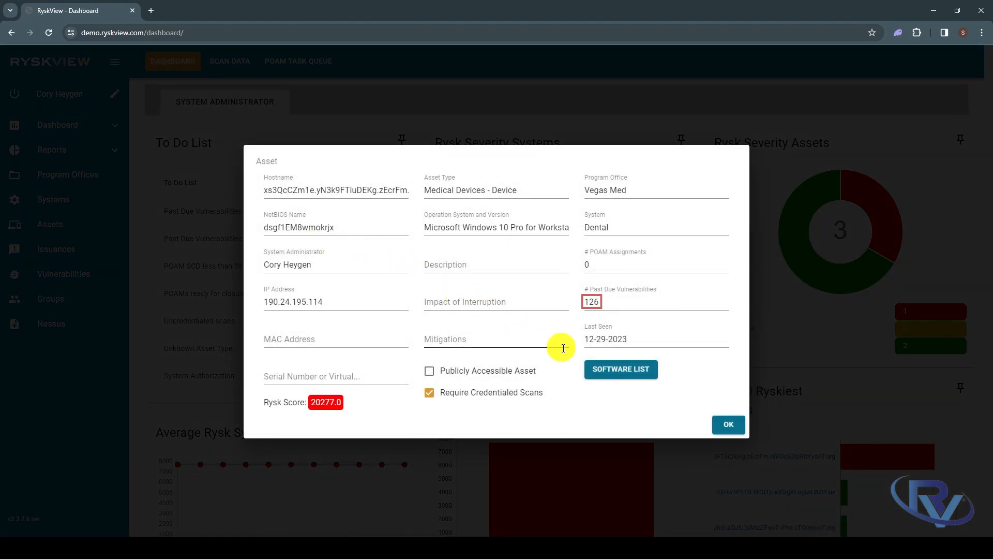
click(726, 427)
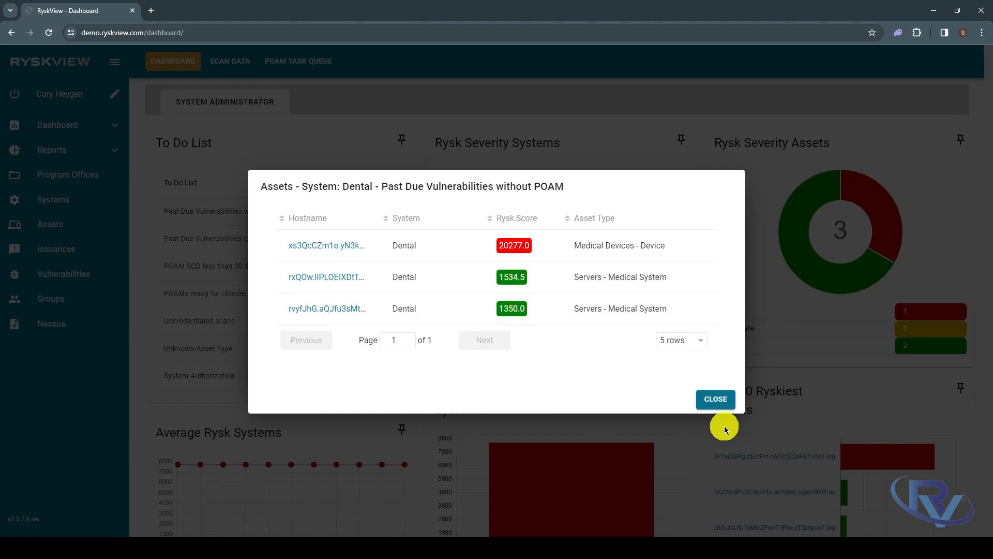
click(709, 402)
click(707, 377)
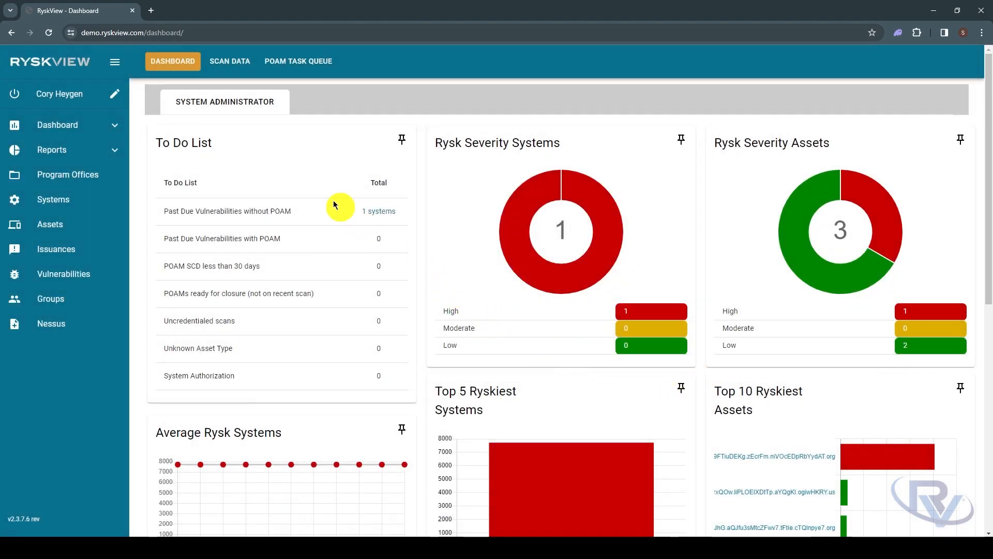
Open Scan Data in a separate browser tab and list the Dental system's high vulnerabilities
right_click(237, 69)
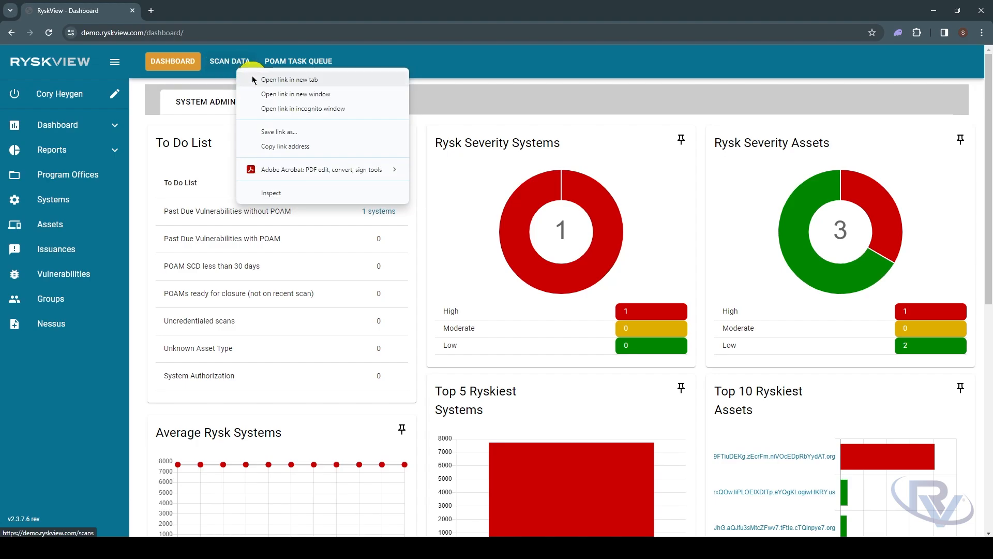
click(254, 79)
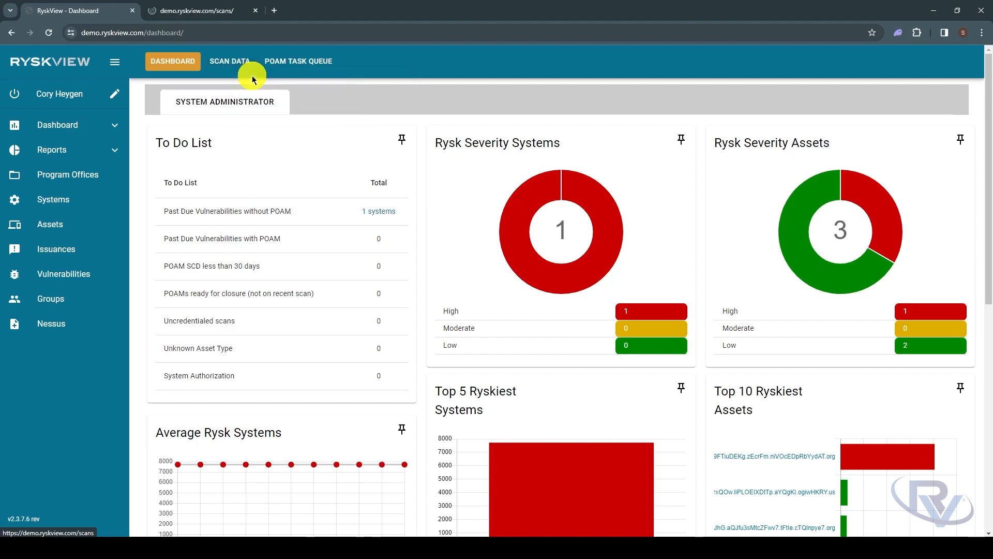
click(212, 12)
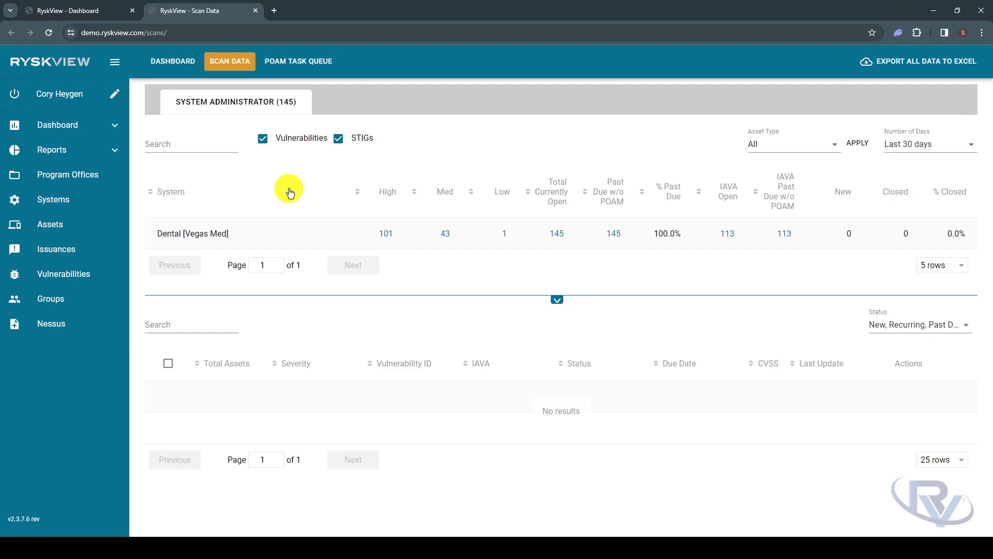
click(387, 234)
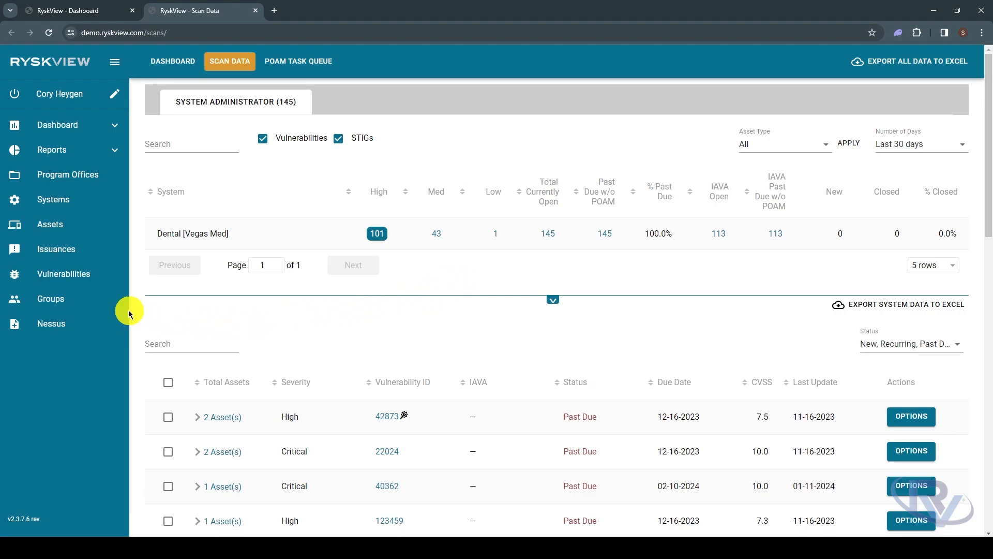
Copy the full hostname of Dental's Medical Devices - Device asset from the dashboard's Past Due Vulnerabilities without POAM item
click(86, 11)
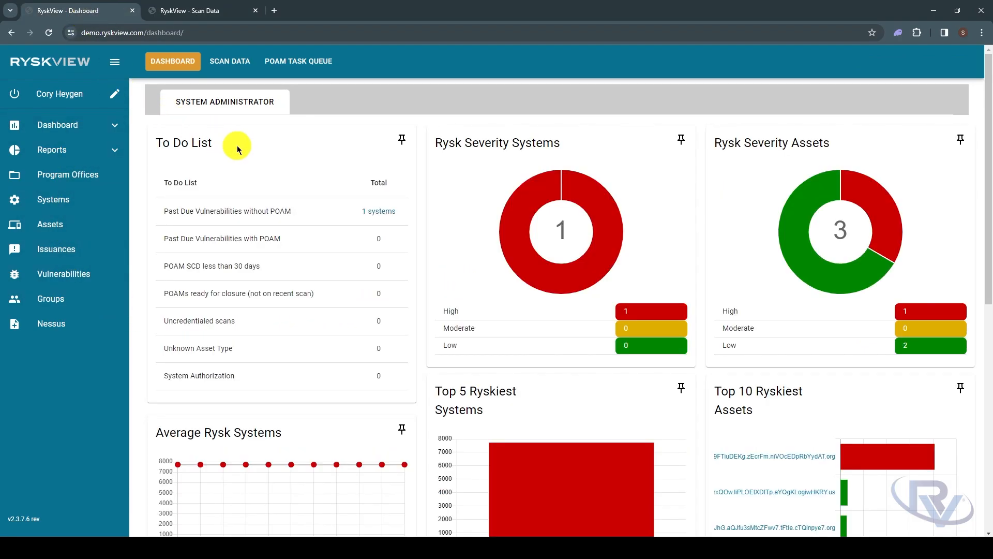
click(375, 211)
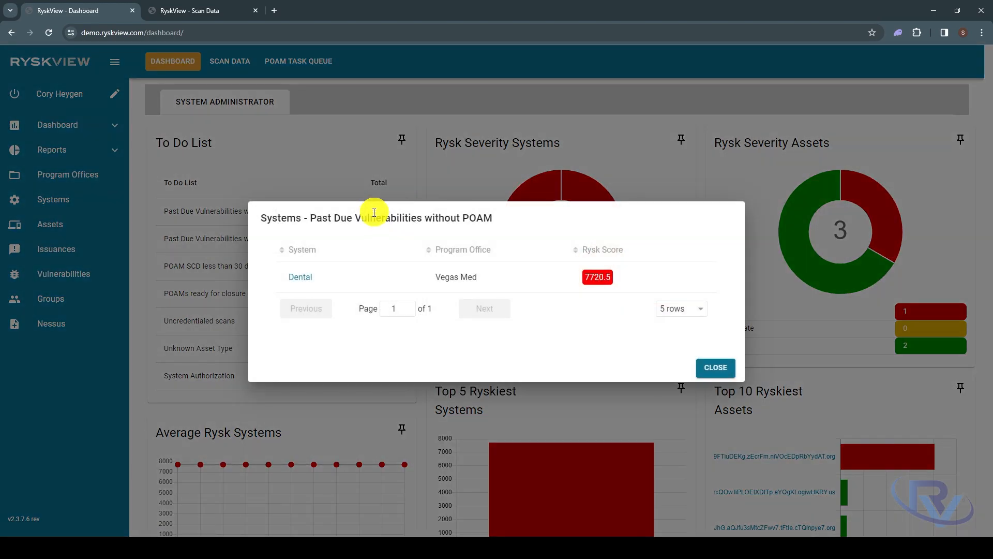
click(307, 278)
click(311, 244)
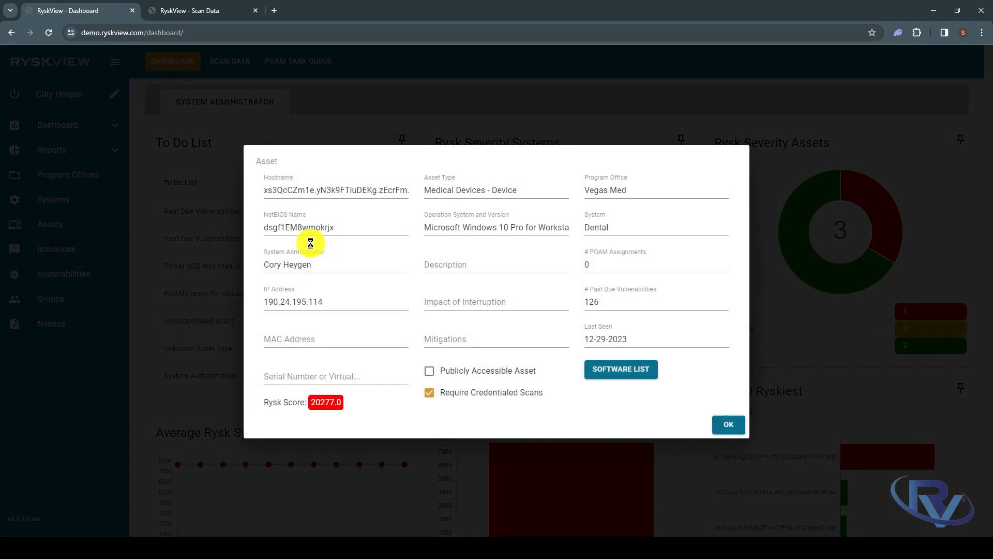
drag(263, 190, 423, 192)
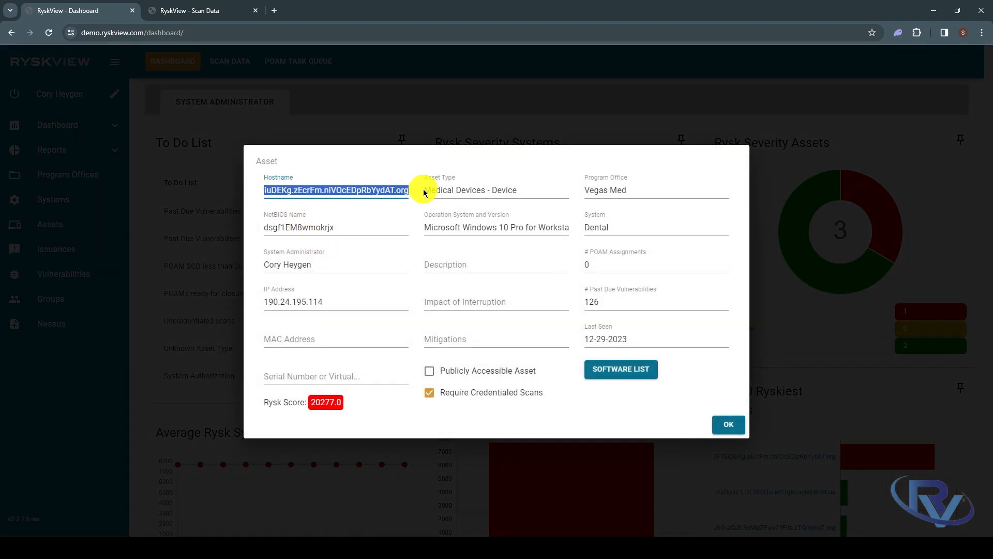
right_click(403, 189)
click(408, 197)
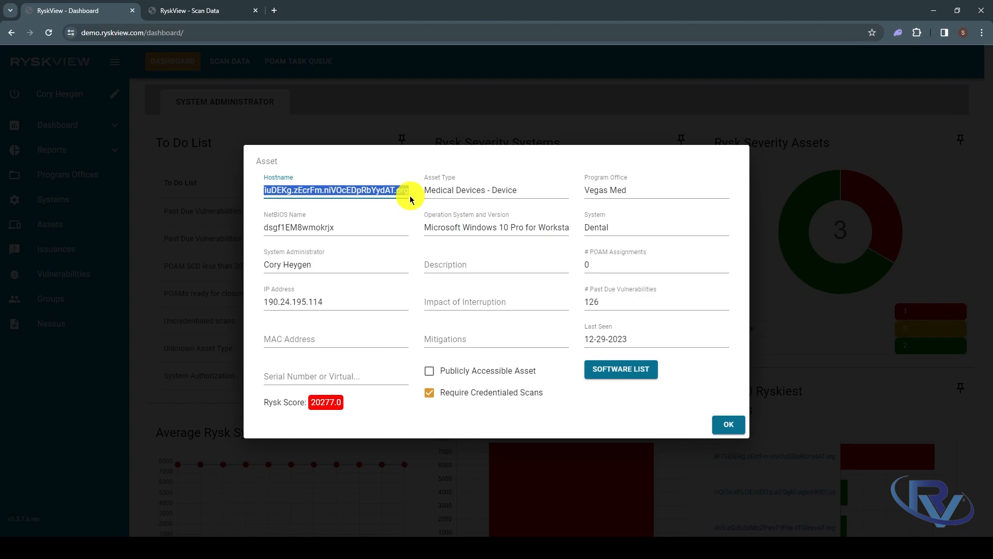
Filter the Dental vulnerability list in Scan Data by the copied hostname
click(226, 15)
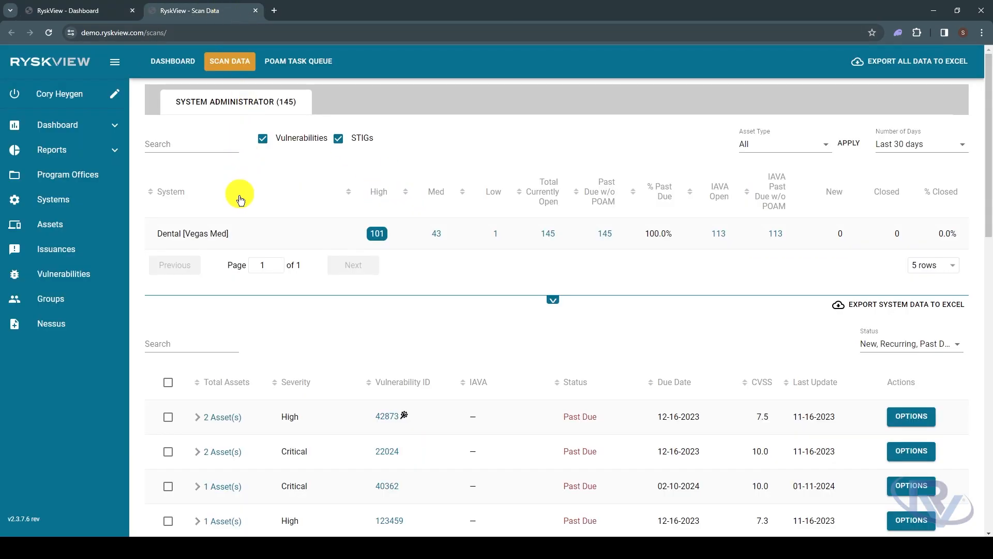
click(166, 344)
right_click(168, 344)
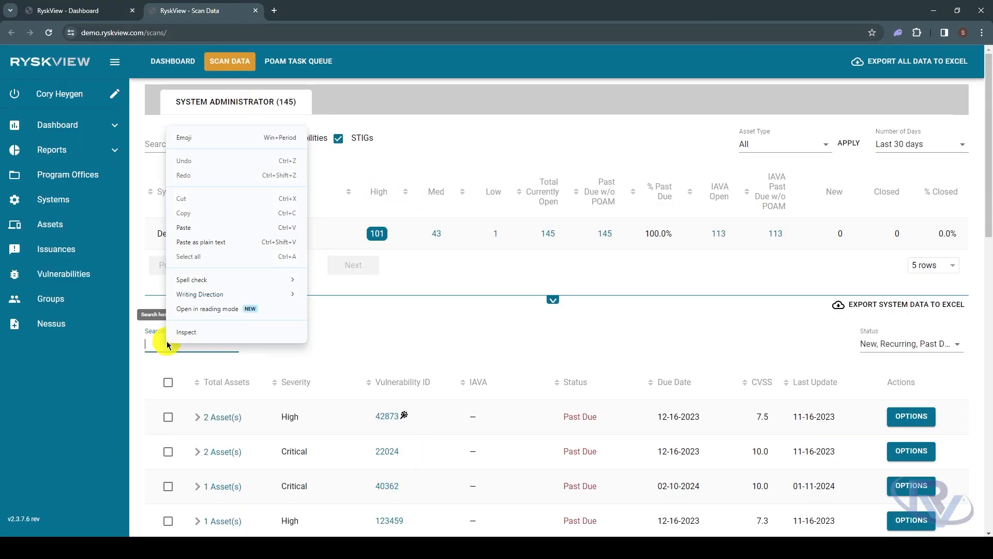
click(197, 227)
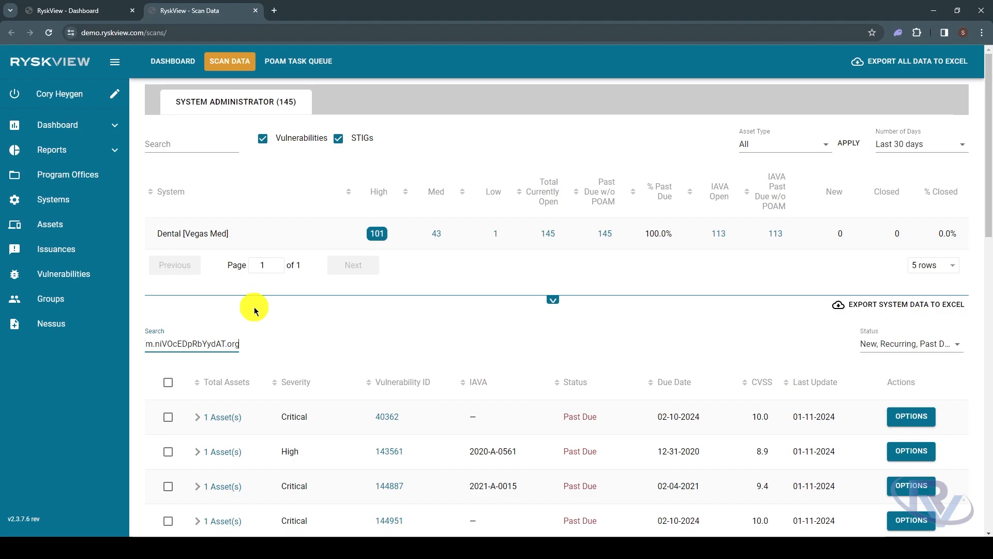
Expand vulnerability 40362 and examine its details and affected assets
scroll(267, 333, down, 5)
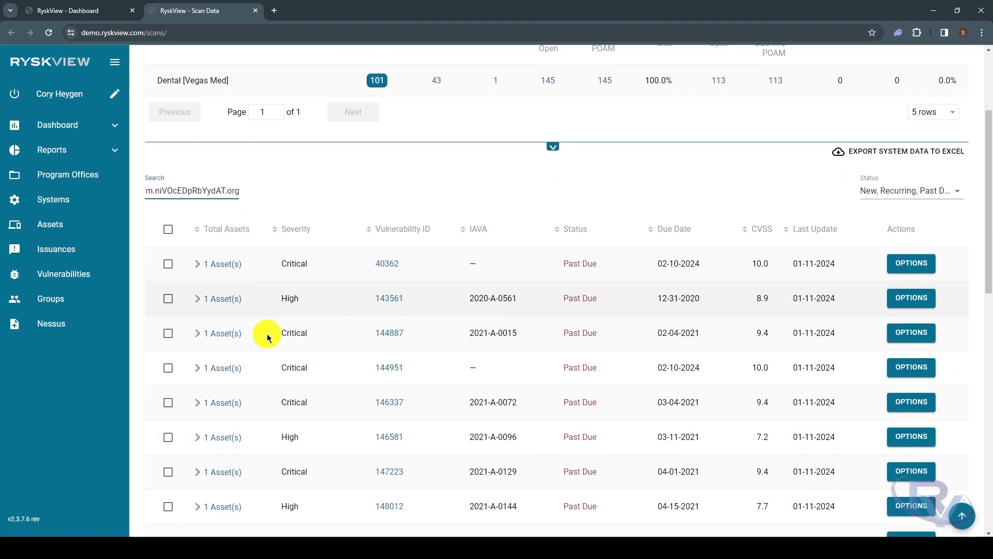
click(199, 165)
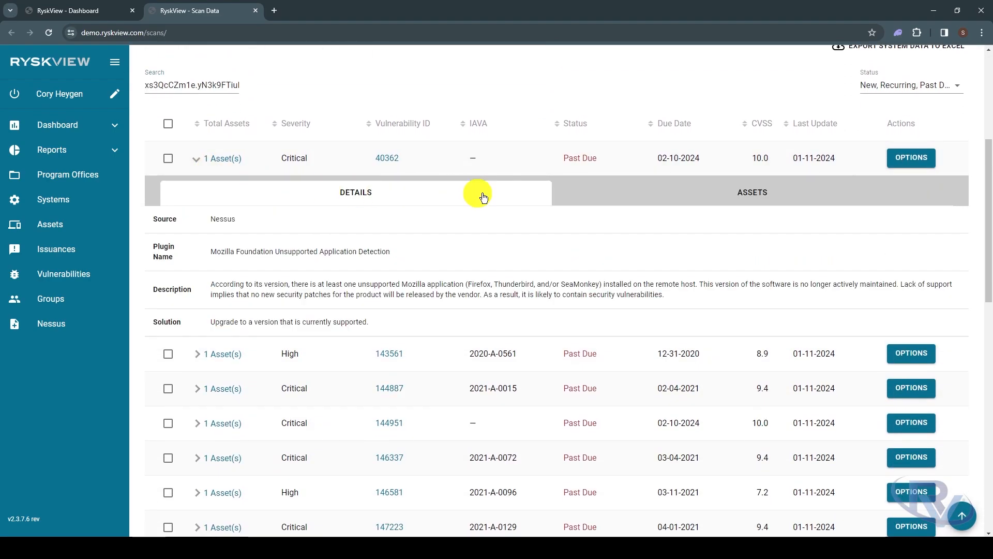
click(576, 200)
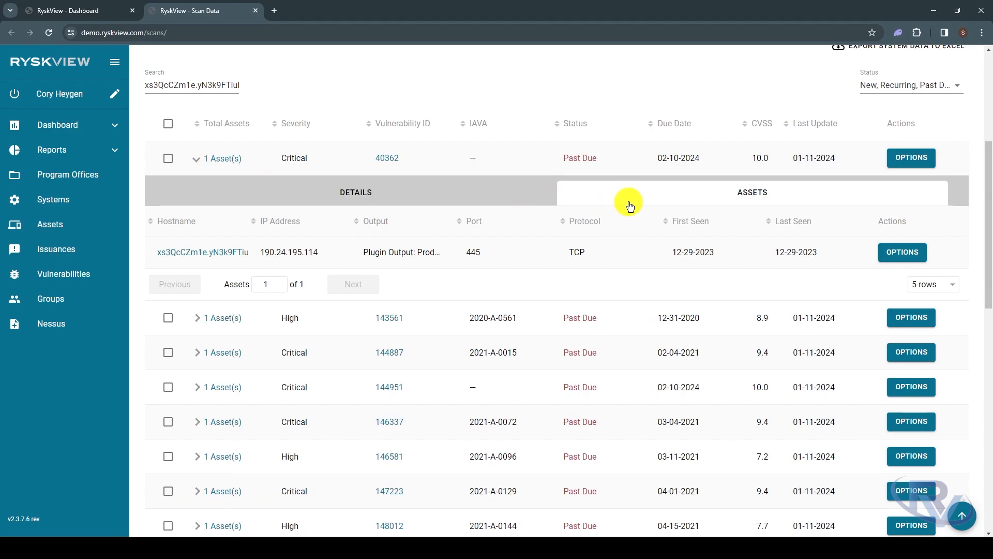
Export the filtered Dental system data to Excel and check the file in the recent downloads
scroll(627, 204, up, 3)
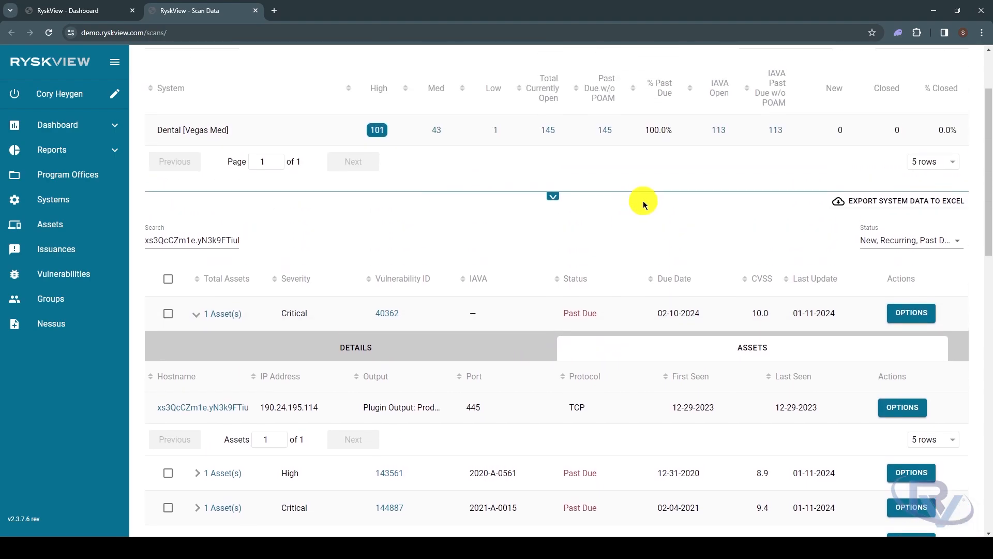
click(899, 208)
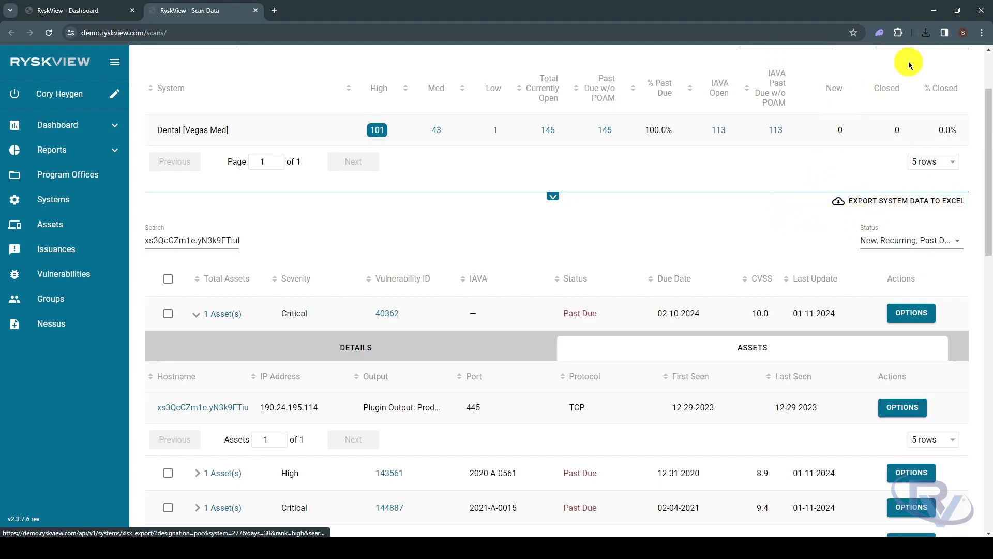
click(926, 33)
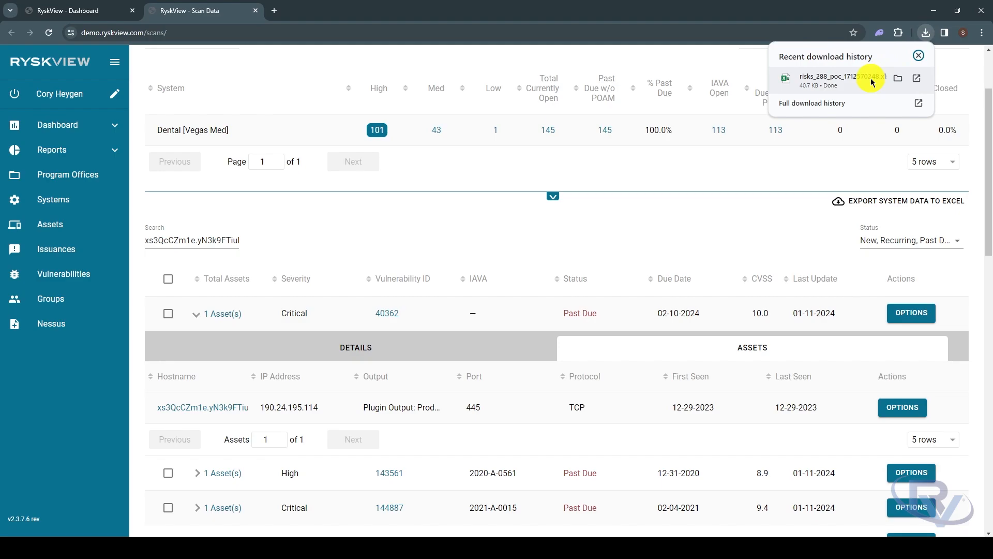
click(326, 240)
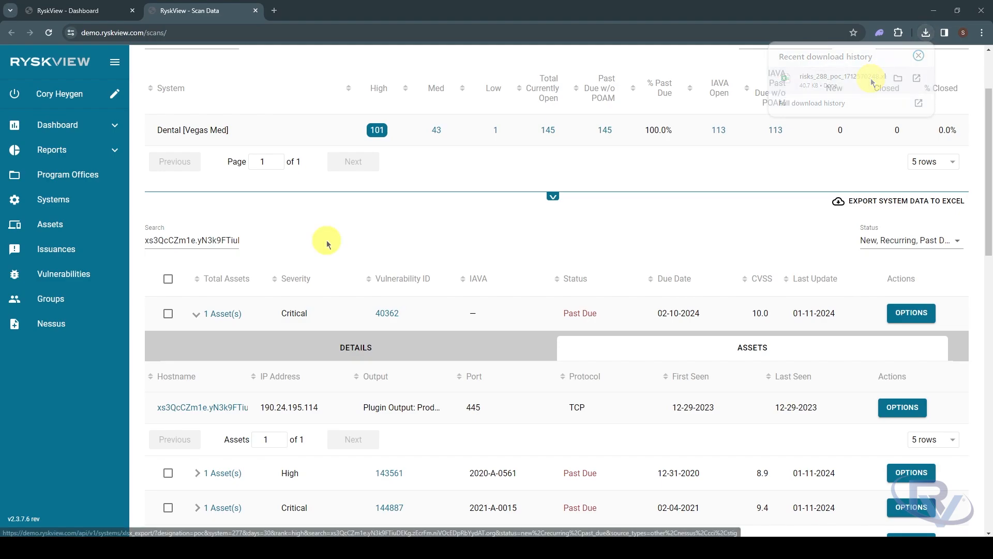
Clear the hostname filter from the vulnerability list and collapse the expanded first entry
double_click(229, 242)
key(BackSpace)
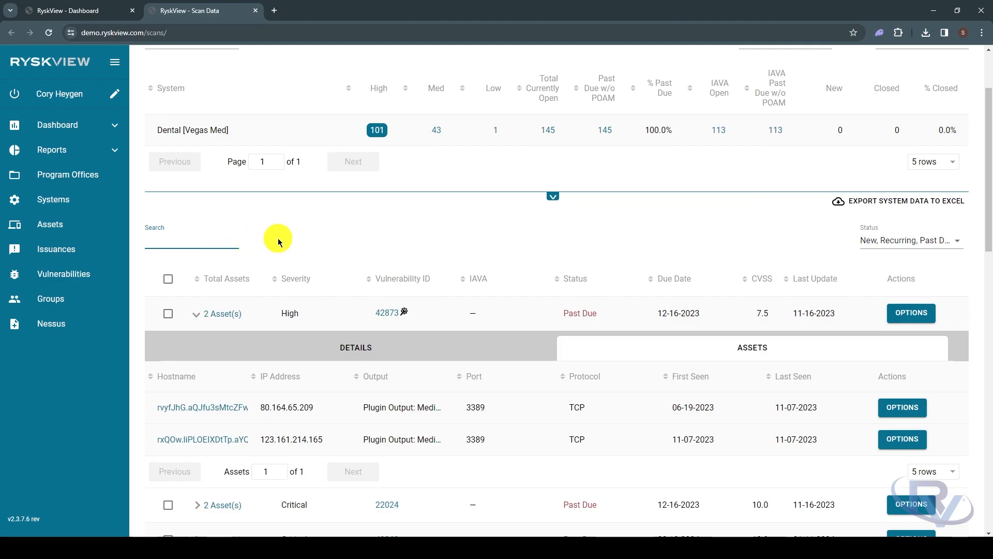
click(196, 313)
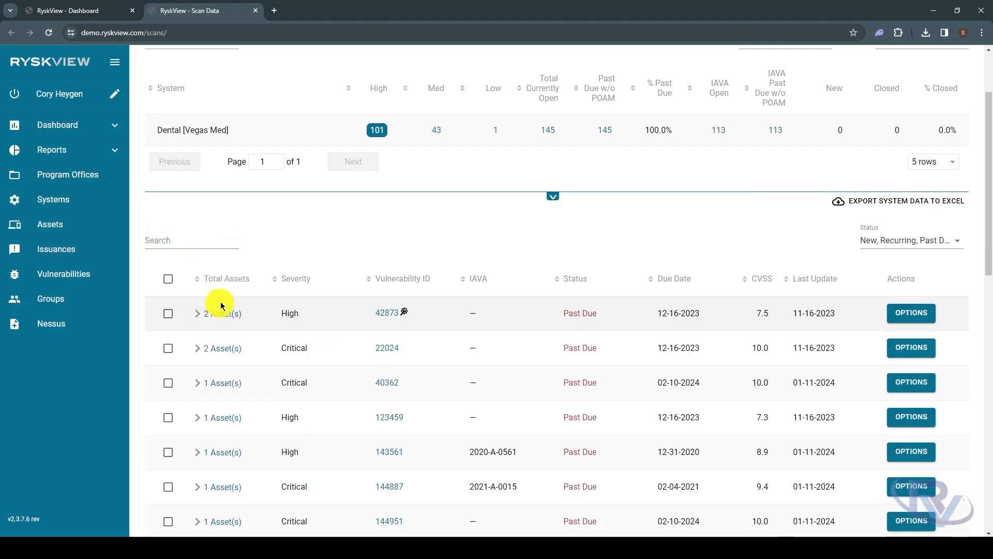
Sort the vulnerabilities by total assets in descending order and expand vulnerability 177635 to show its affected assets
click(197, 279)
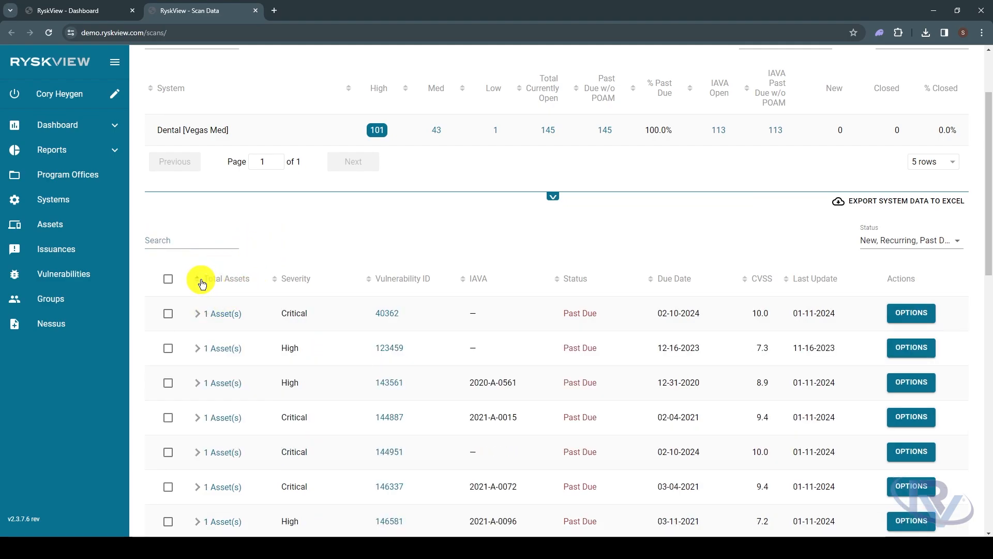
click(198, 280)
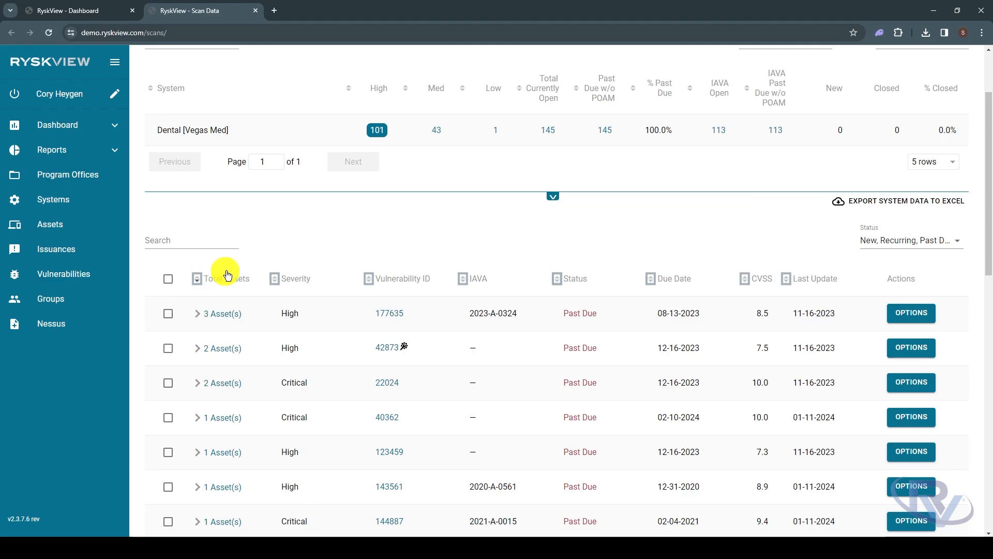
click(197, 314)
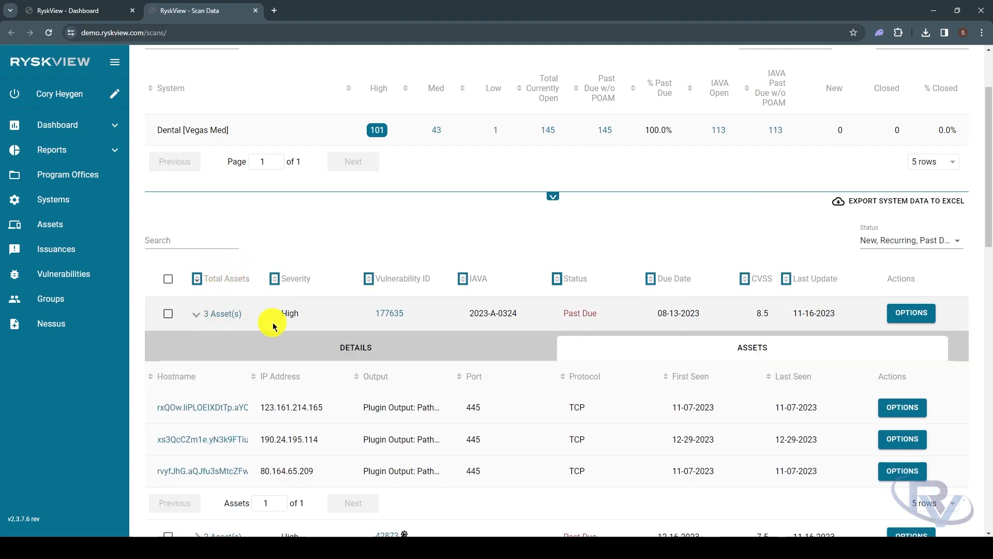
View the details of vulnerability 177635, select it, and open the form for adding it to a POAM
click(514, 352)
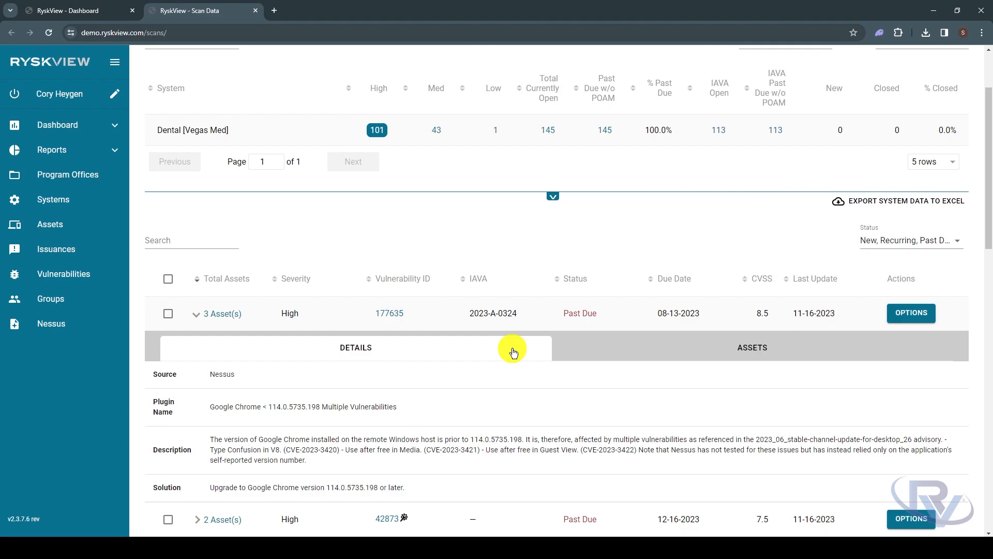
click(168, 313)
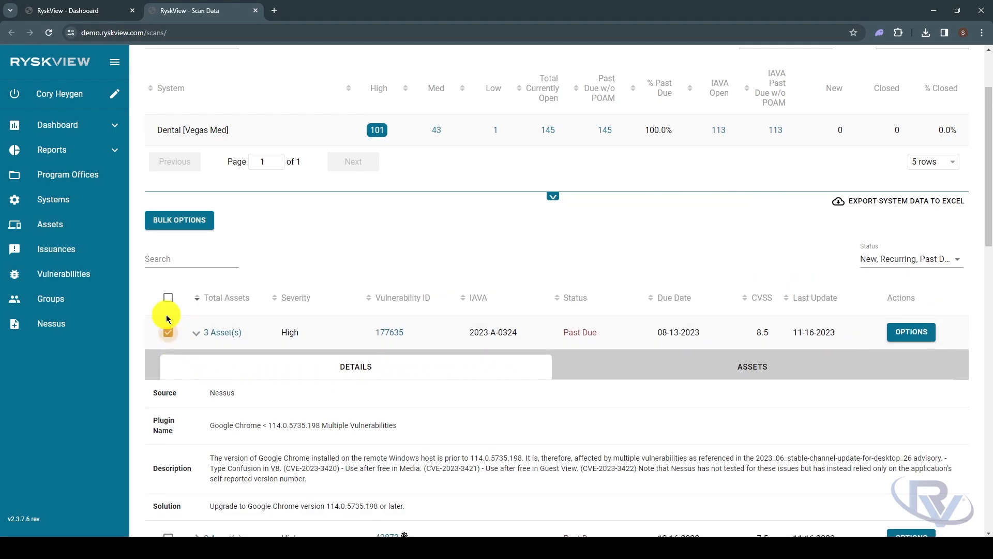
click(917, 344)
click(911, 357)
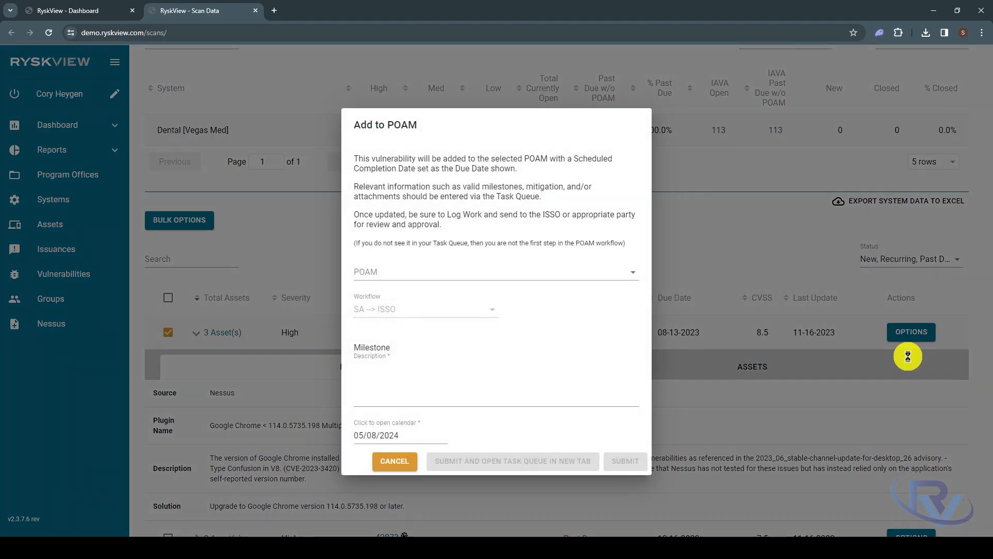
Add the vulnerability to a new POAM named From Scan Data with the milestone description "Waiting on Vendor Approval" and submit it
click(603, 273)
click(605, 337)
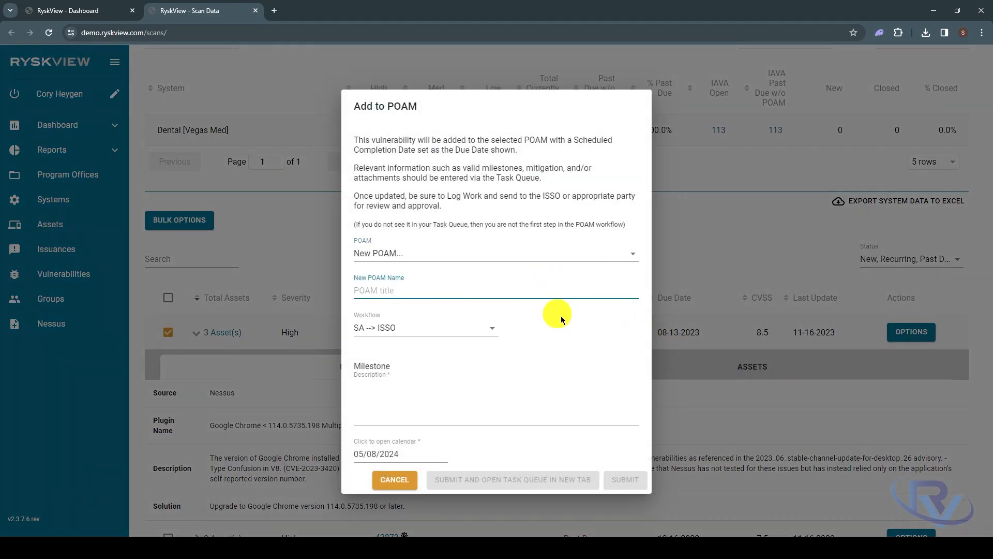
text(From Scan Data)
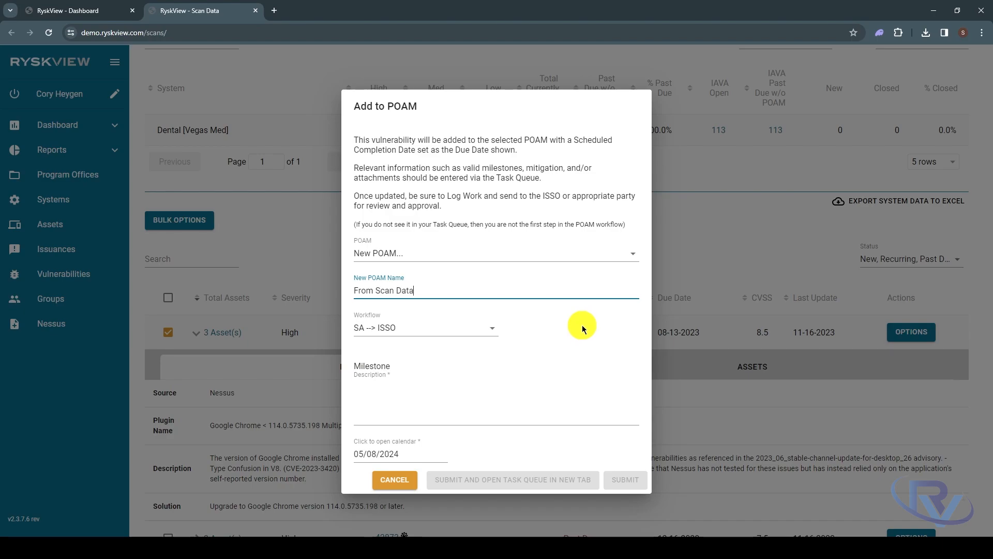
click(421, 393)
text(Wai)
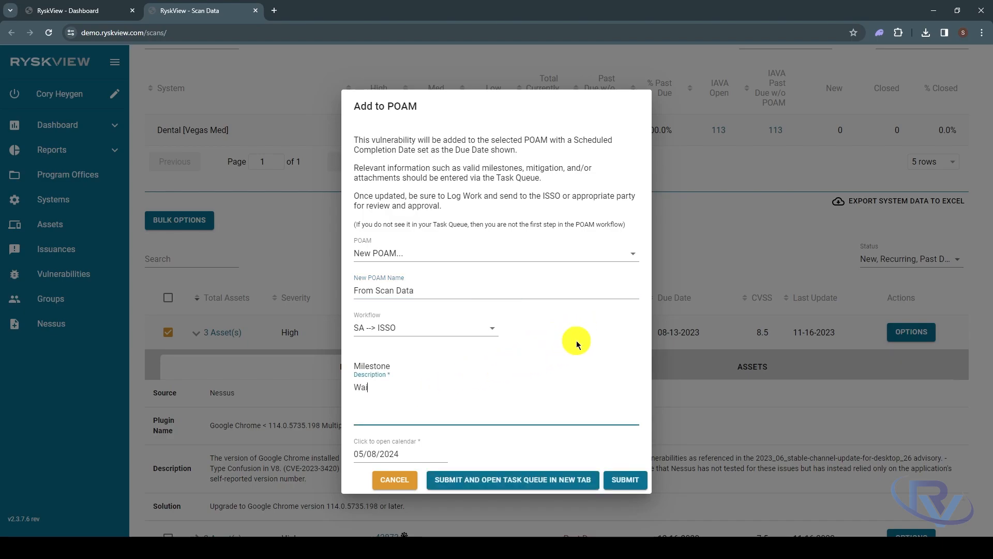
text(ting on Vendor Approval)
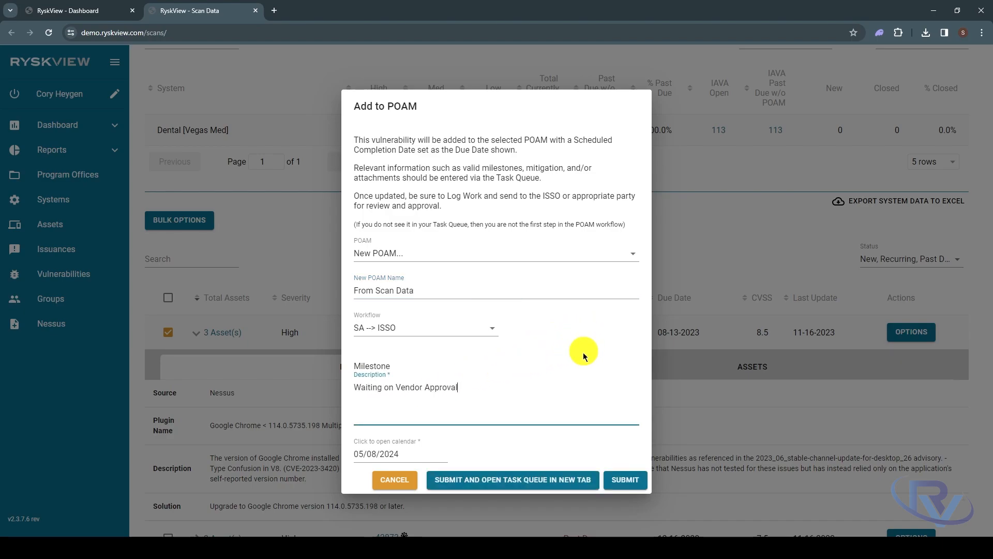
click(625, 481)
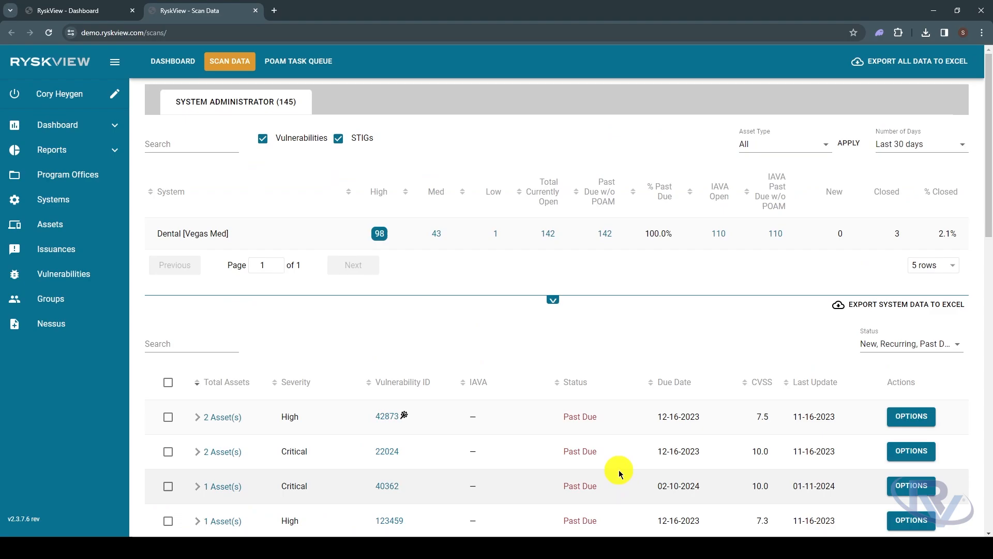
Open the POAM Task Queue in a new tab and expand the Dental entry for vulnerability 177635
scroll(621, 472, down, 6)
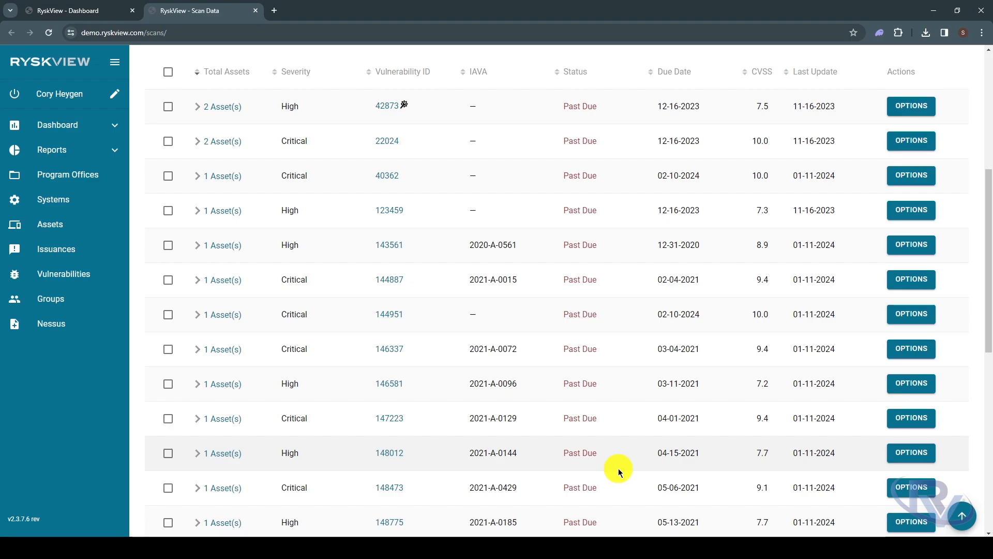
scroll(618, 468, up, 6)
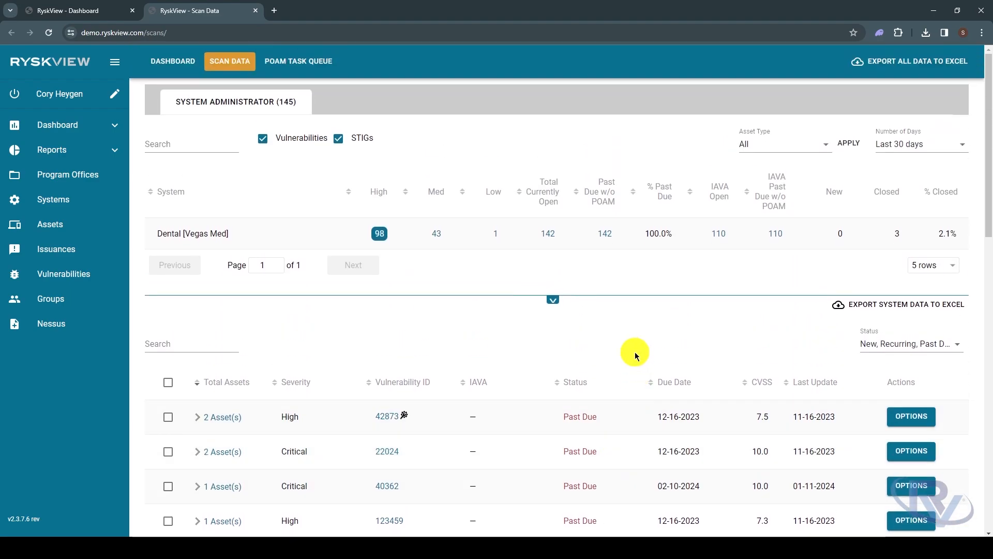
right_click(305, 63)
click(334, 76)
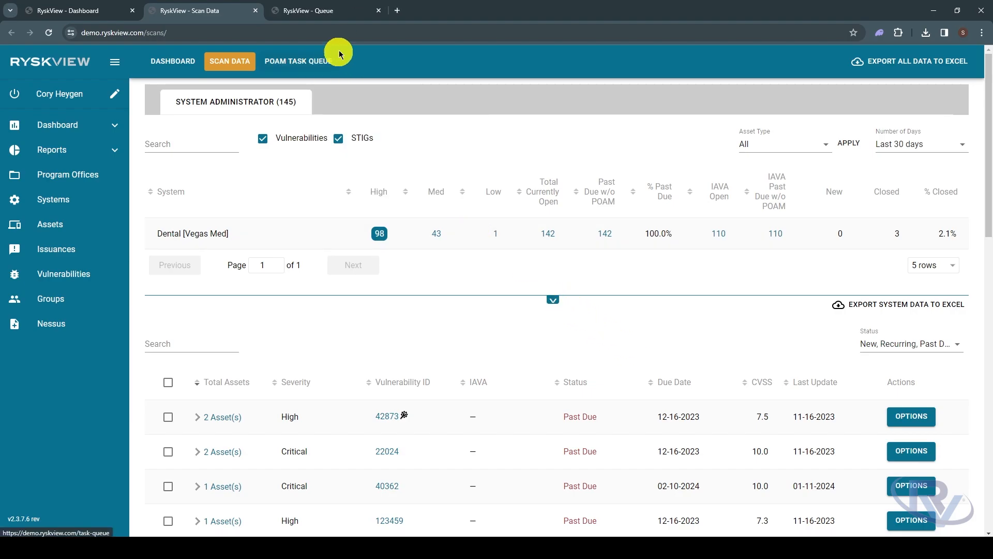
click(346, 13)
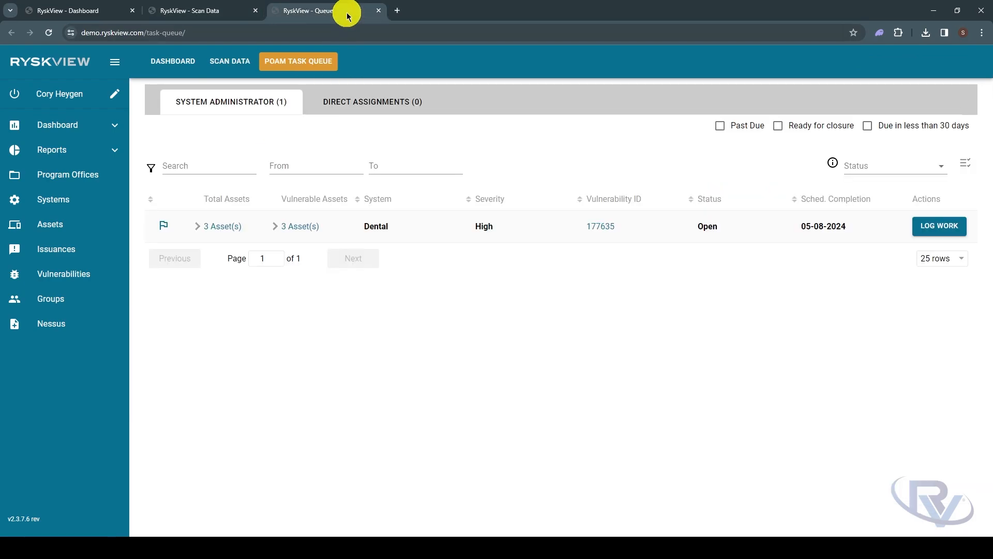
click(200, 228)
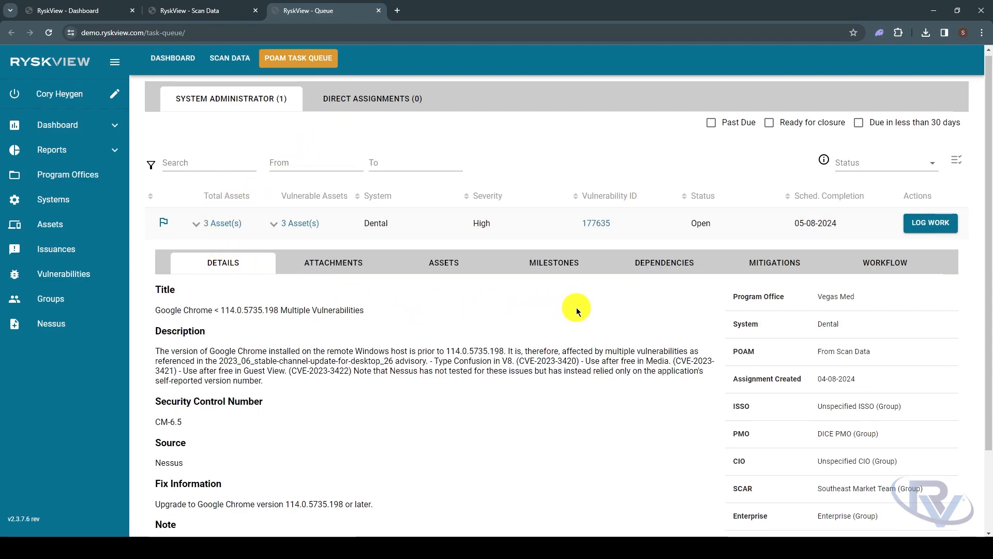
Examine the POAM entry's details, attachments, milestones, new milestone form and workflow history without creating anything
scroll(576, 307, down, 2)
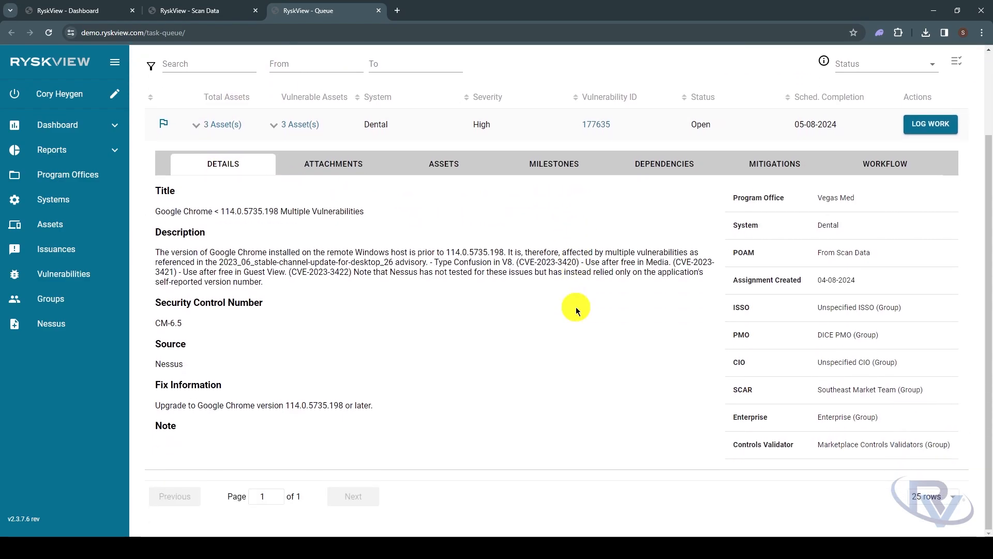
click(355, 167)
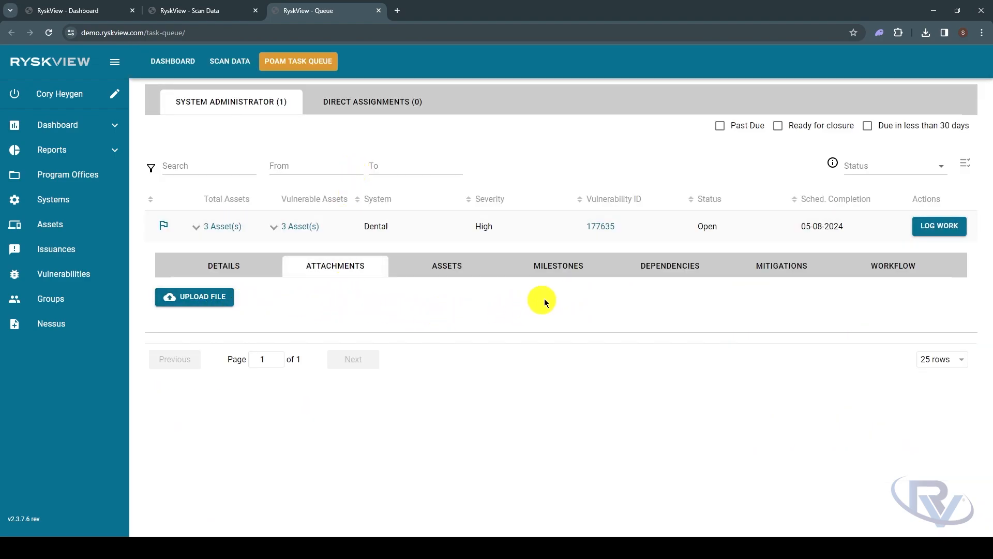
click(568, 266)
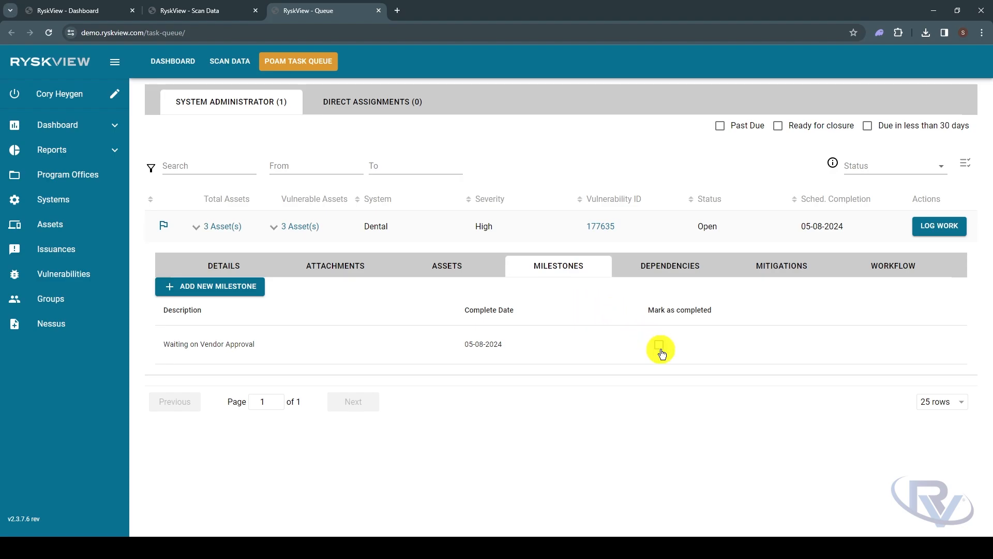
click(256, 290)
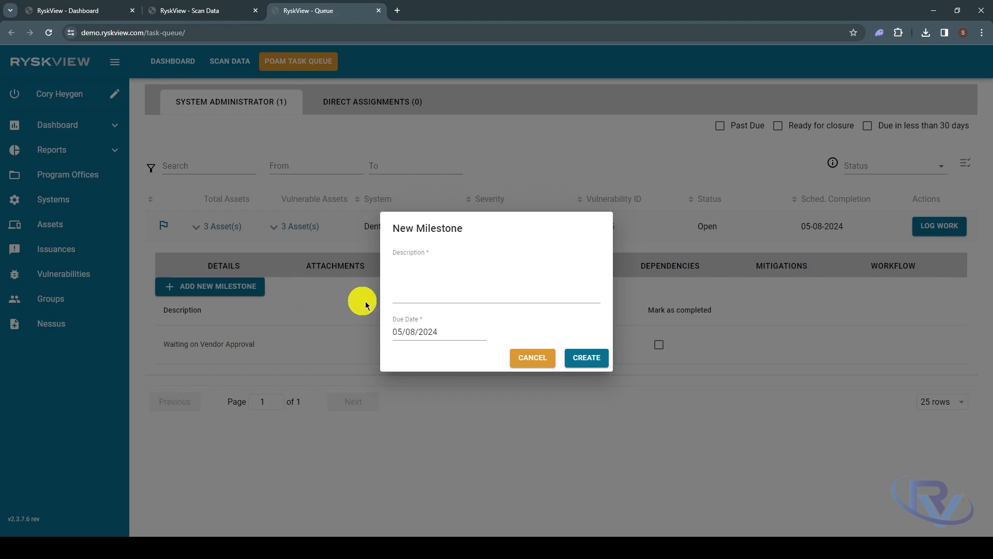
click(531, 358)
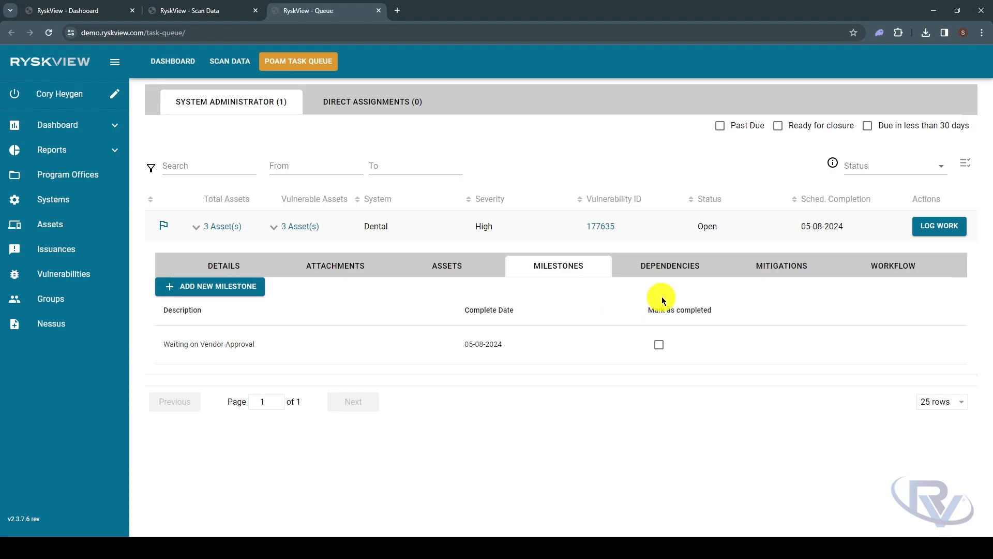
click(887, 266)
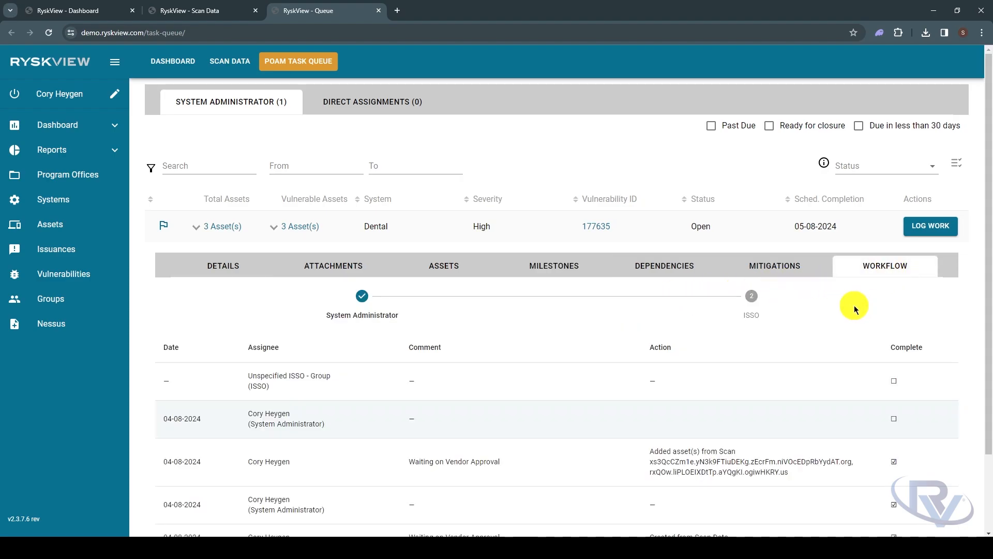
scroll(855, 306, down, 1)
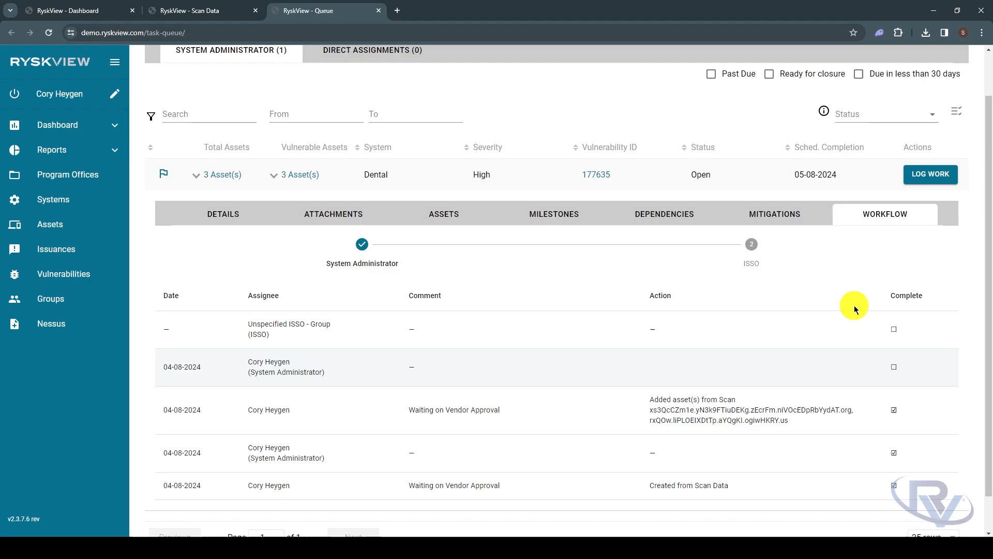
Open the Log Work form for vulnerability 177635 and check the status choices available for Complete Assignment
click(924, 179)
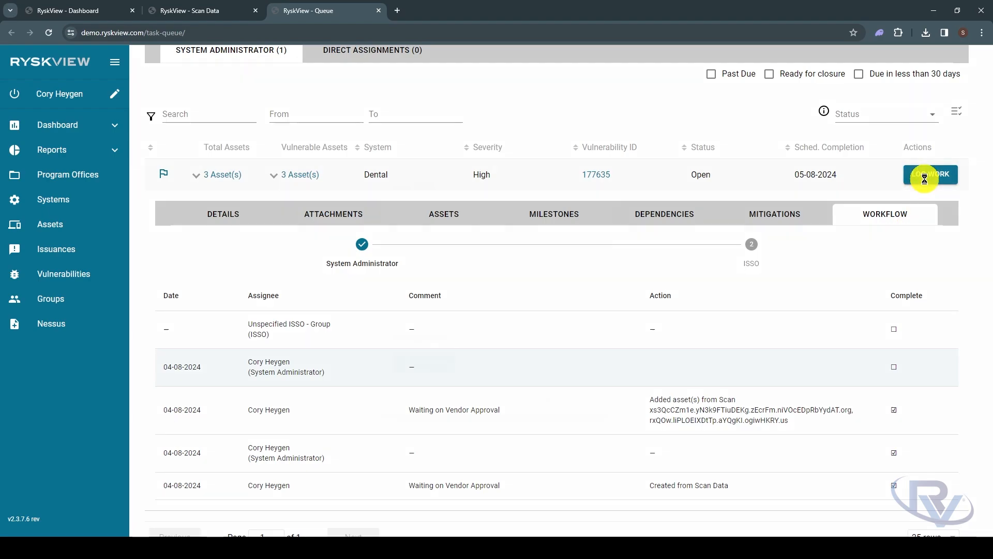
click(596, 226)
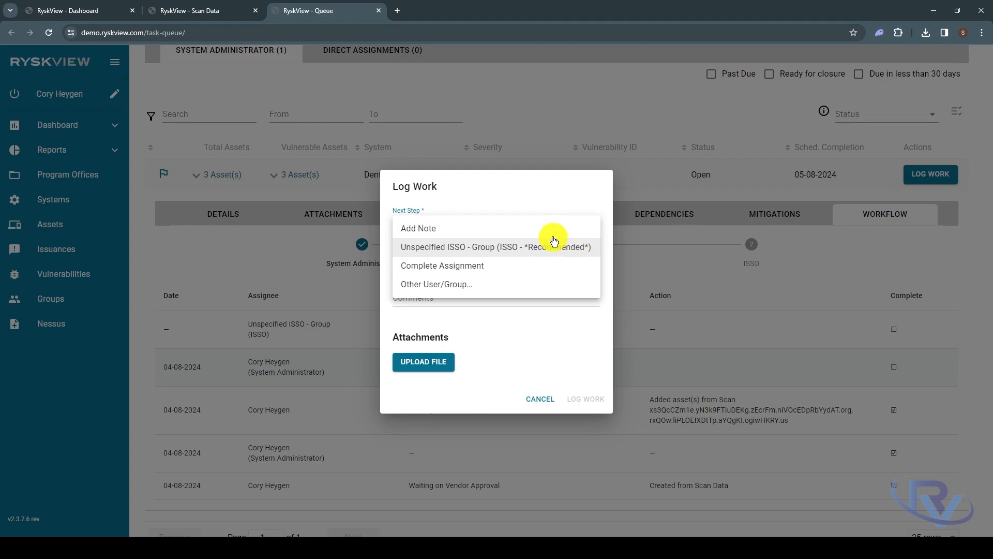
click(570, 264)
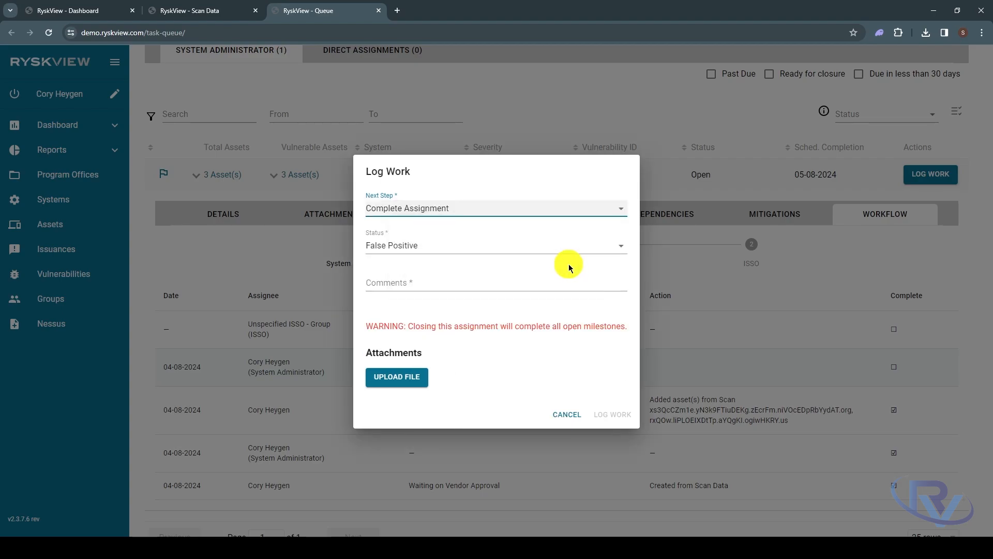
click(589, 252)
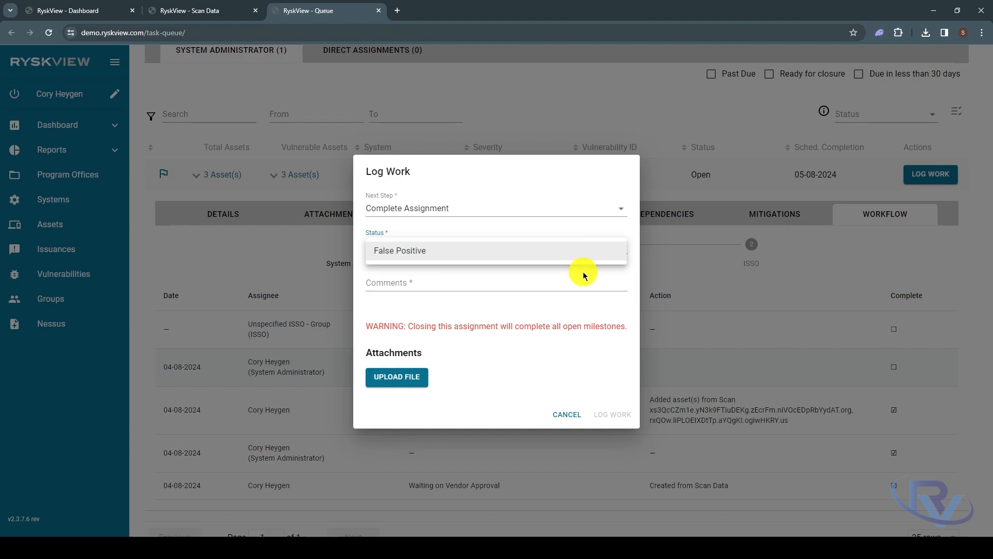
click(585, 274)
Check the Log Work status choices for the Unspecified ISSO group, trying Remediated, Pending Verification and Risk Acceptance Requested, and cancel the form
click(613, 210)
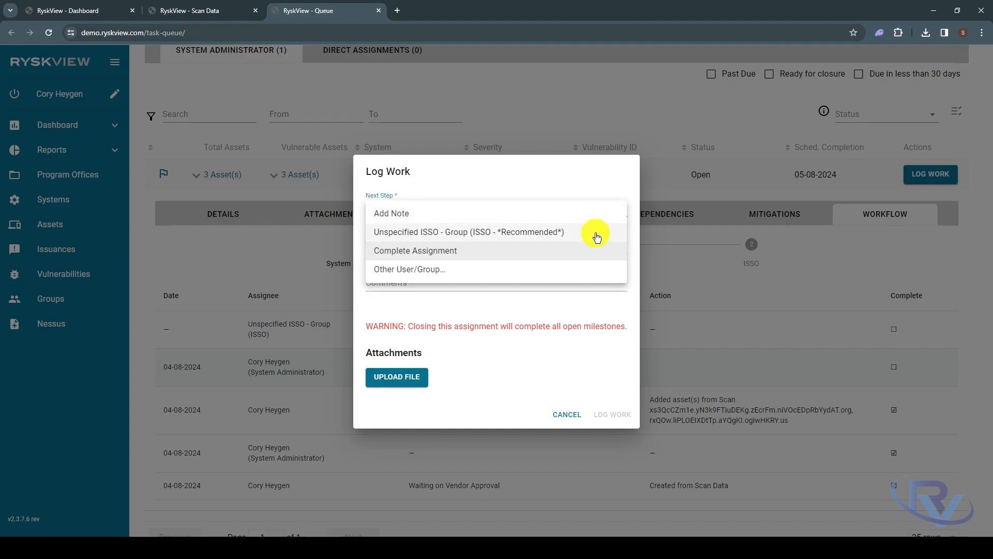
click(608, 231)
click(588, 259)
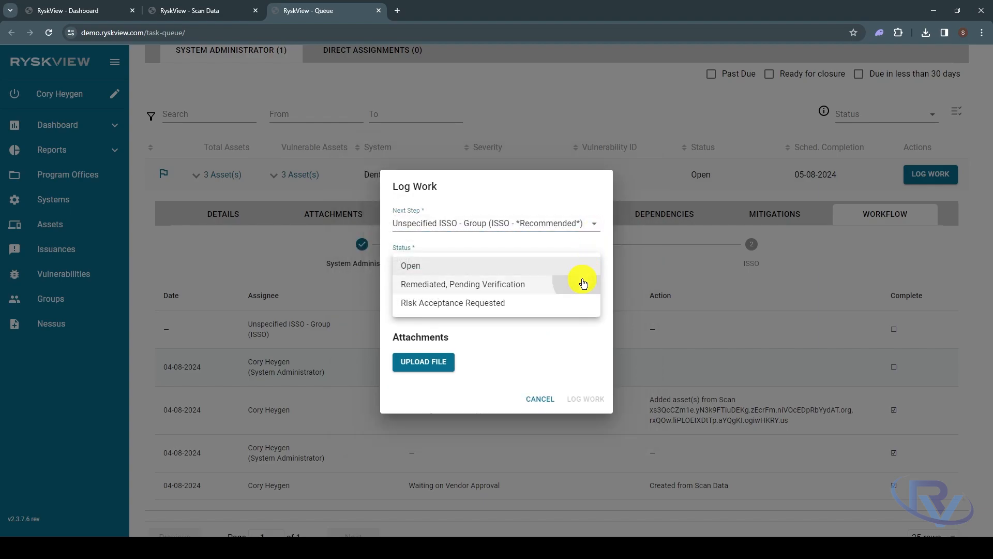
click(583, 284)
click(589, 263)
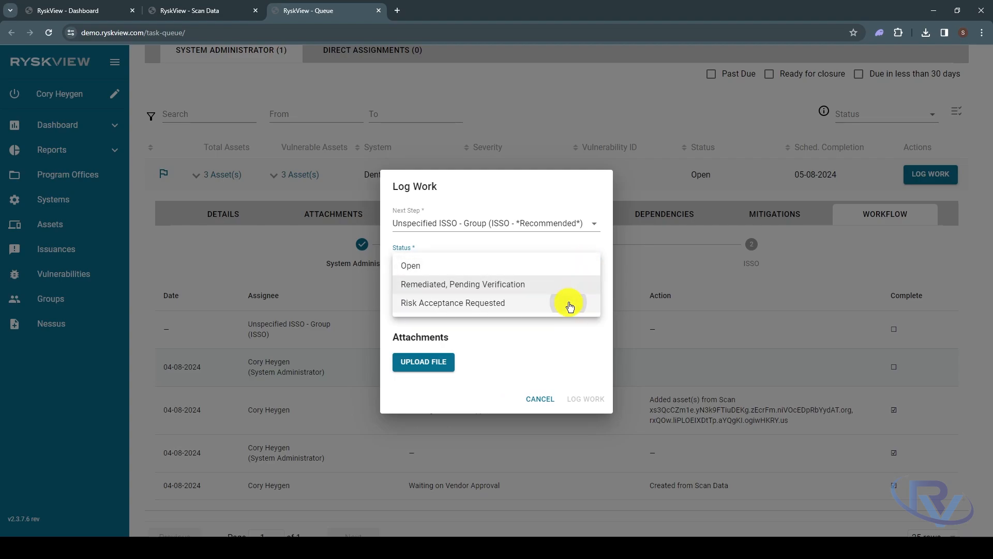
click(568, 302)
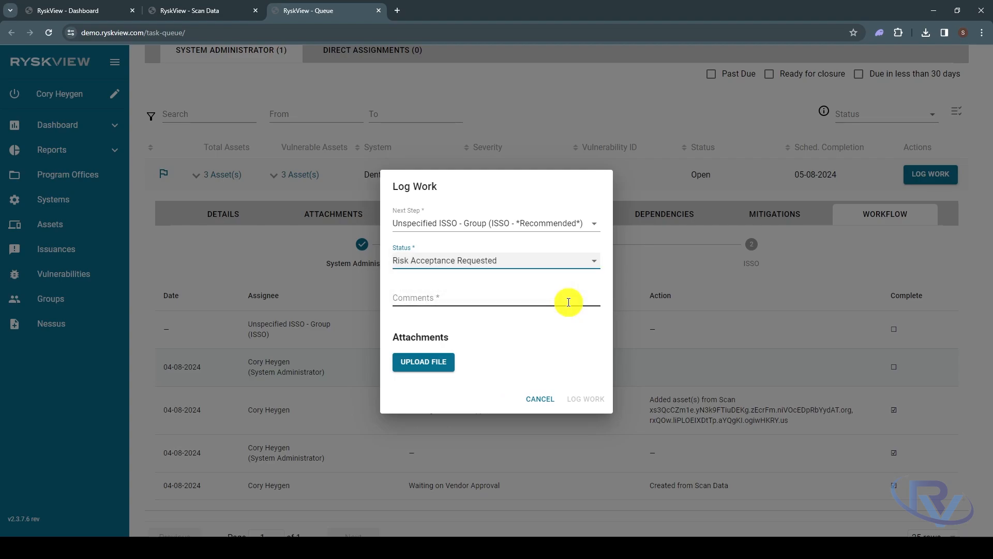
click(540, 398)
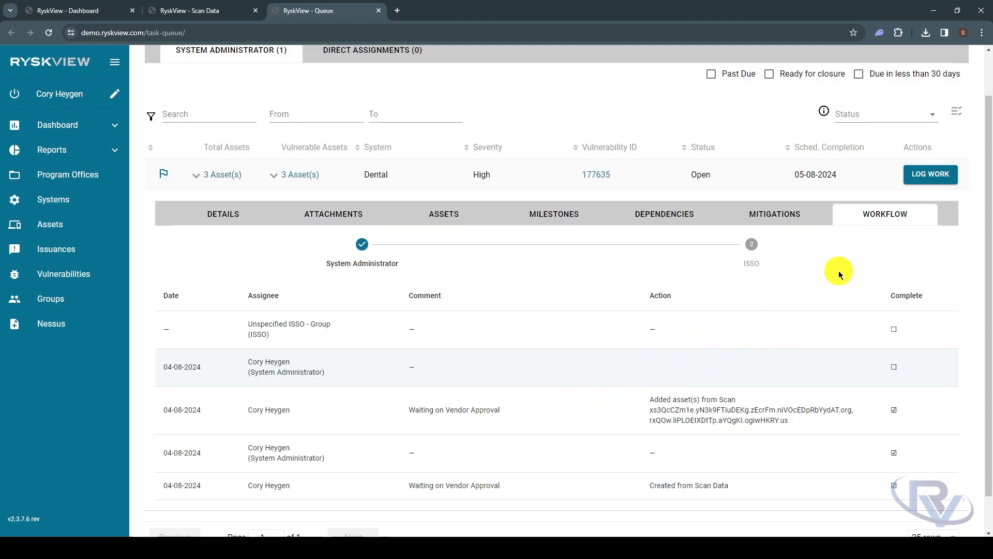
Close the POAM Task Queue and Scan Data tabs and open the Scan Data - Risk by System report from the dashboard
click(379, 10)
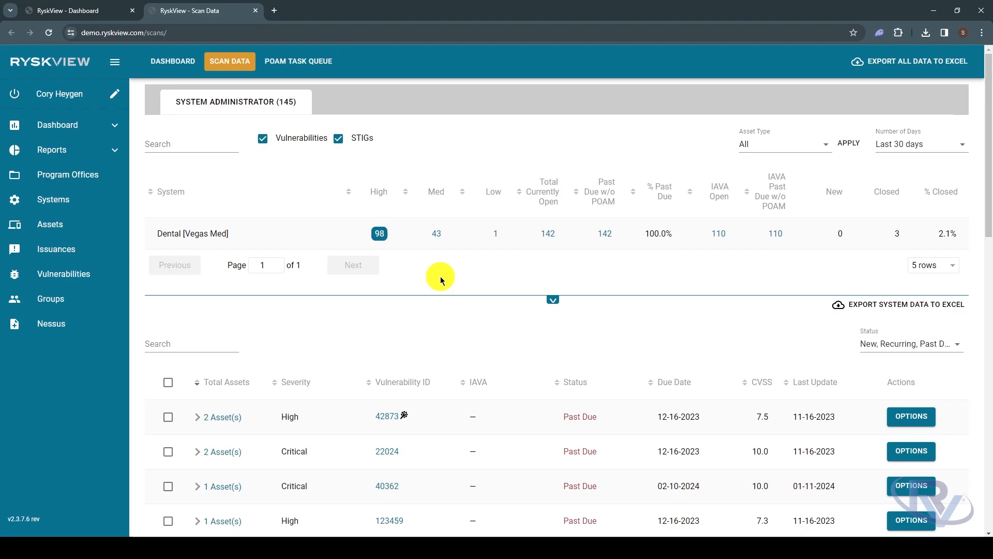
key(ctrl+w)
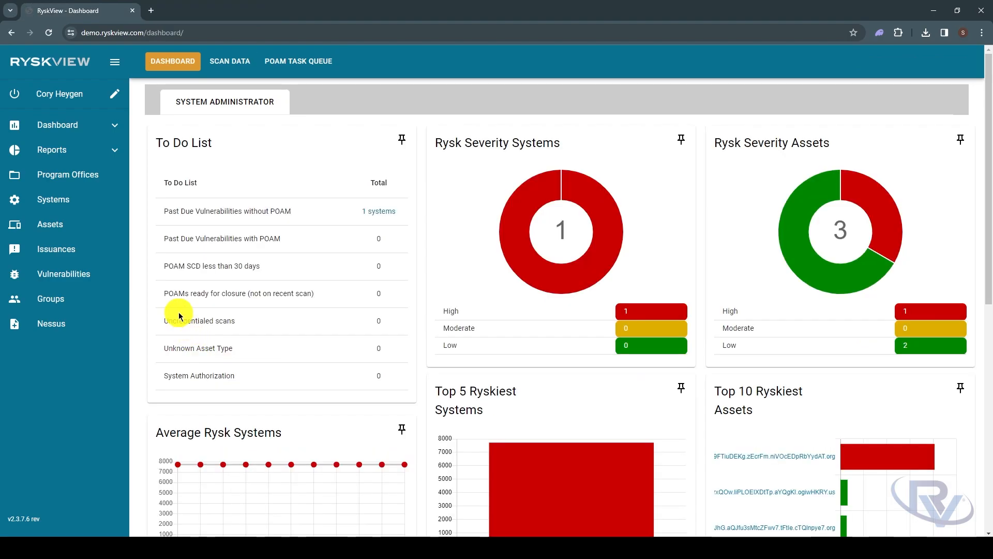
click(114, 150)
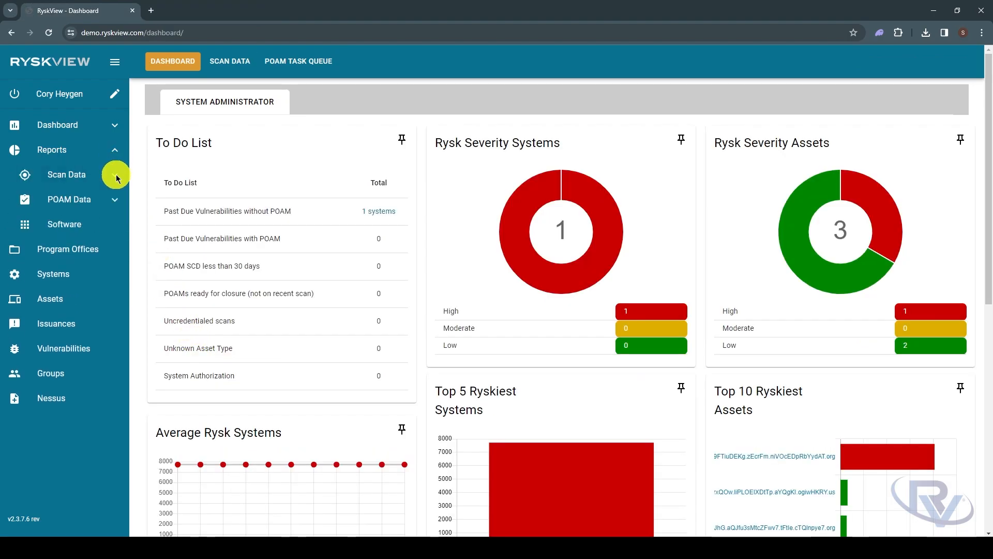
click(116, 177)
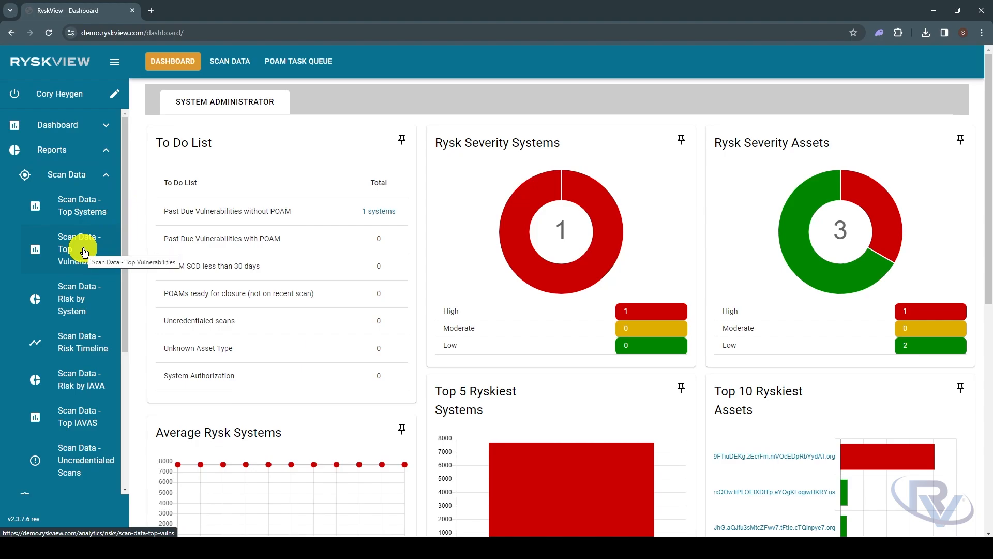
click(97, 312)
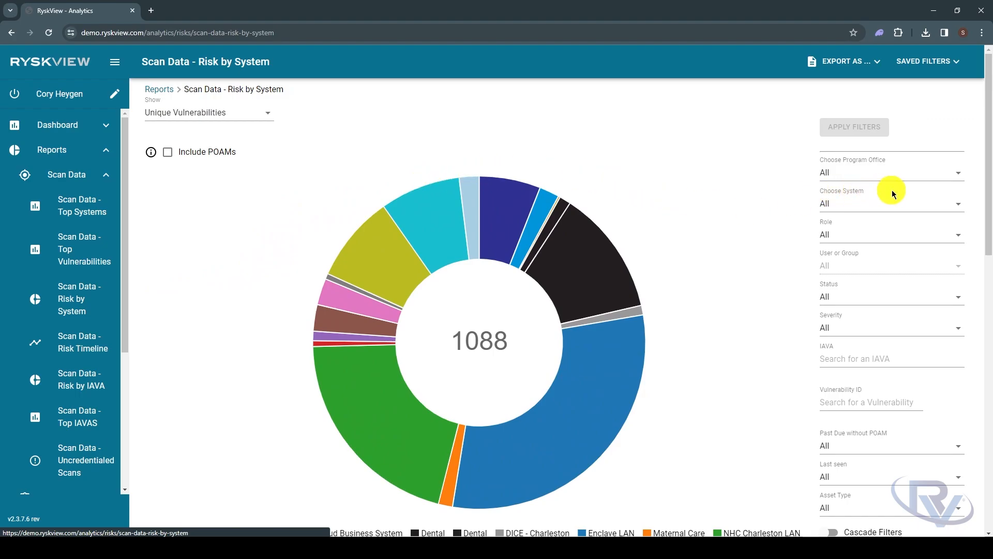
Filter the Risk by System report to the Dental [Vegas Med] system only
click(925, 206)
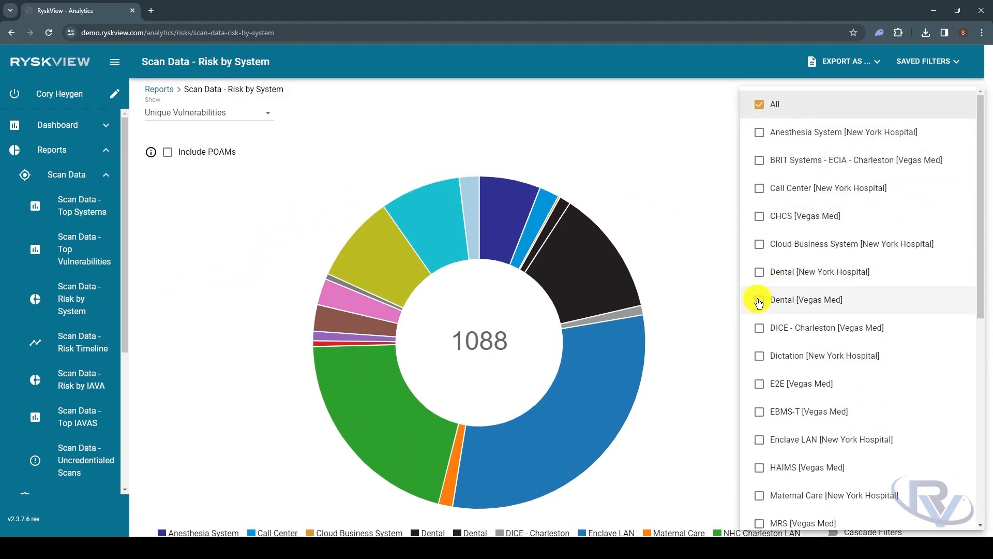
click(758, 303)
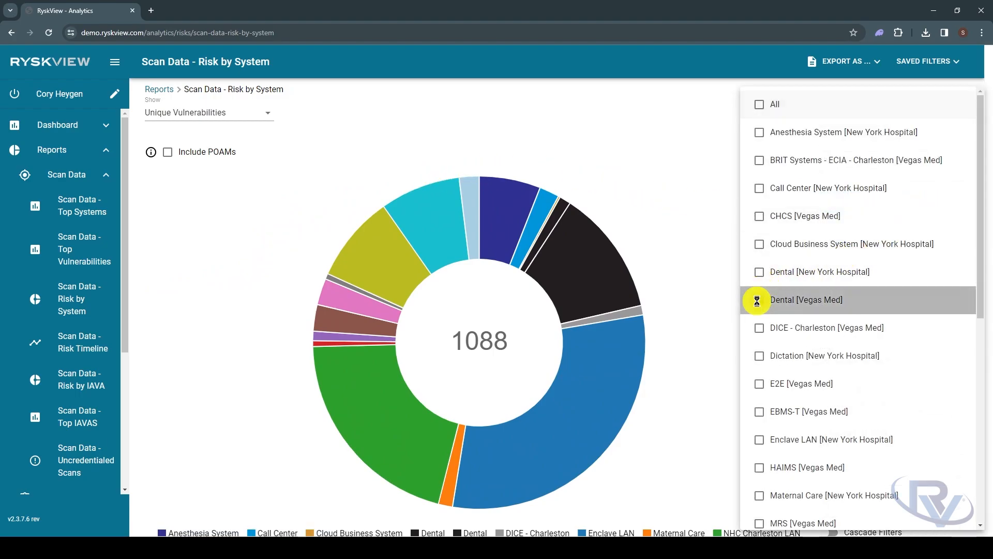
click(708, 225)
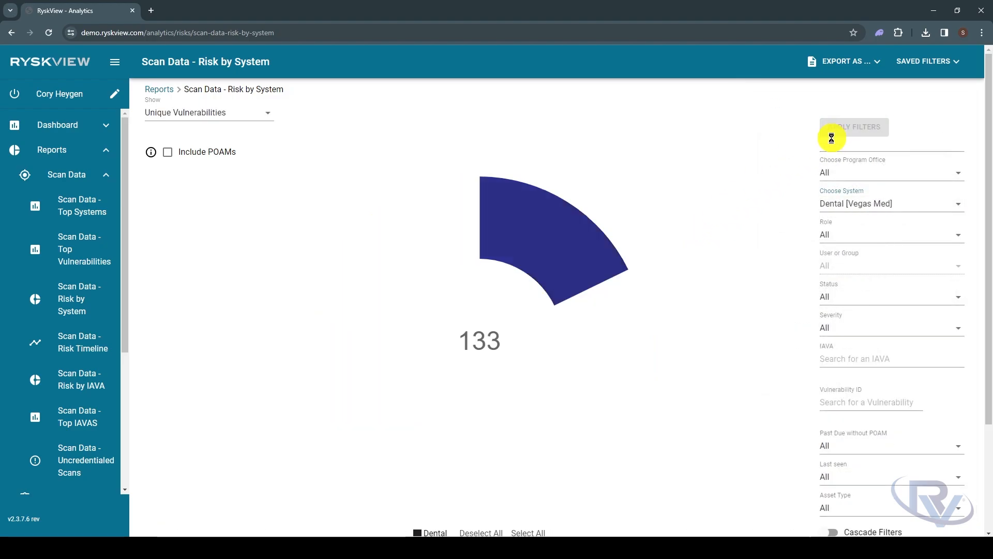
Review the filtered Risk by System chart and table and export the report as a CSV file
scroll(769, 231, down, 3)
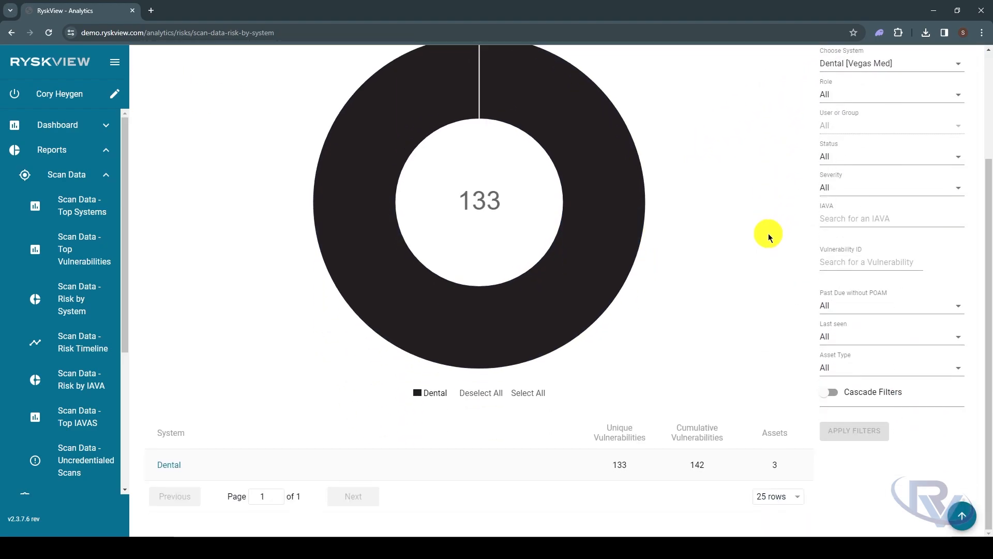
scroll(769, 234, up, 3)
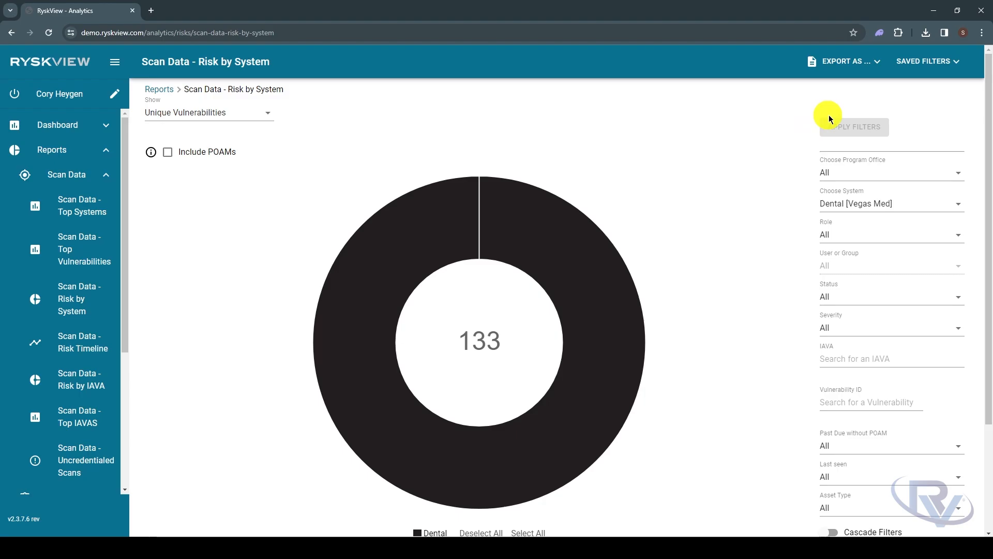
click(875, 62)
click(830, 83)
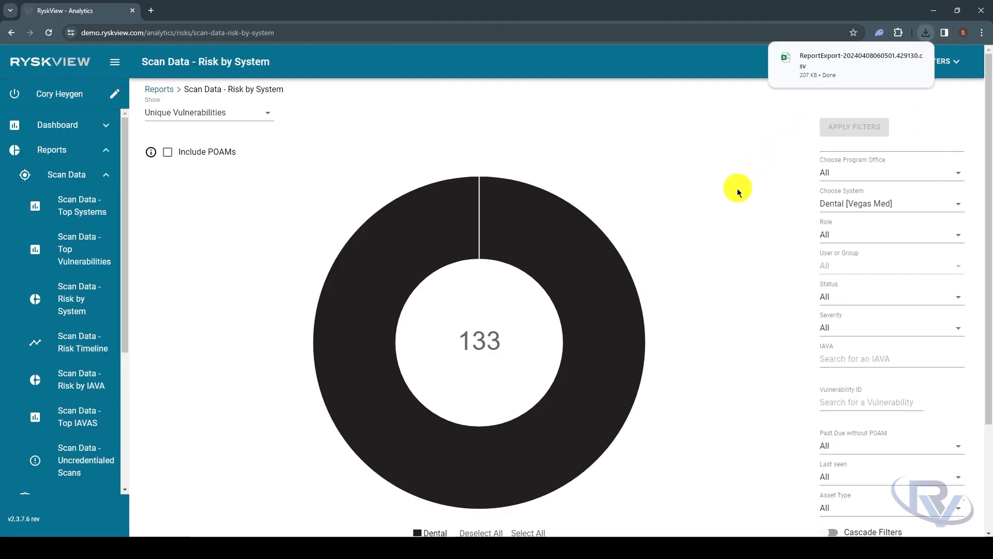